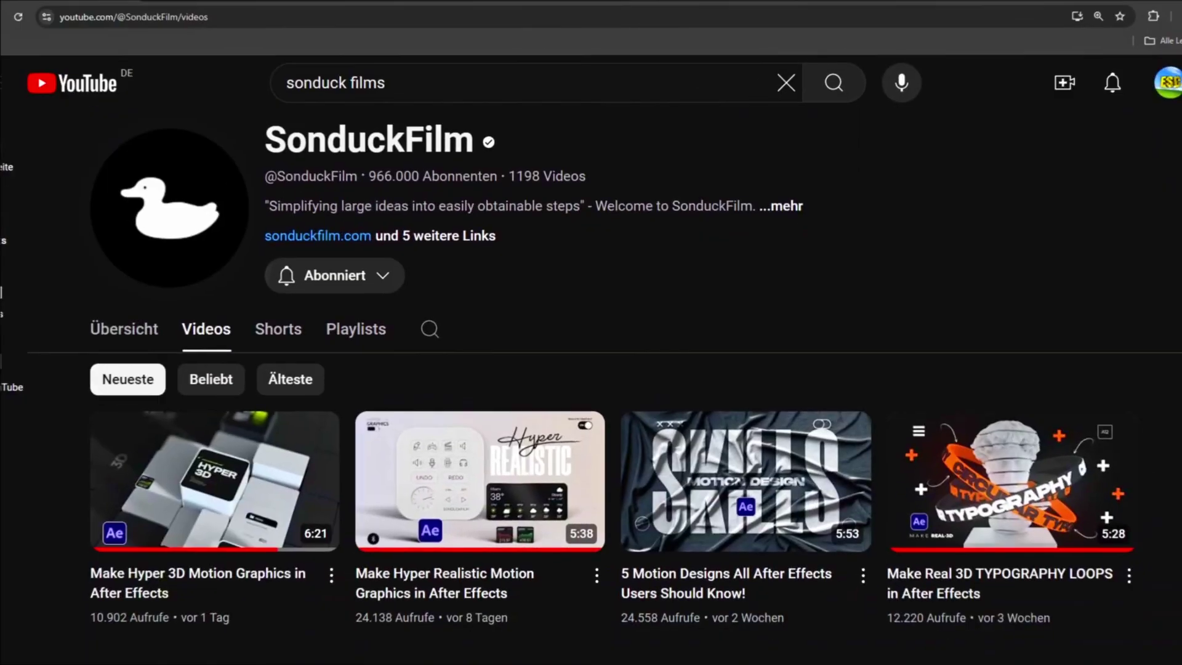
scroll(591, 369, "down", 3)
scroll(591, 370, "down", 6)
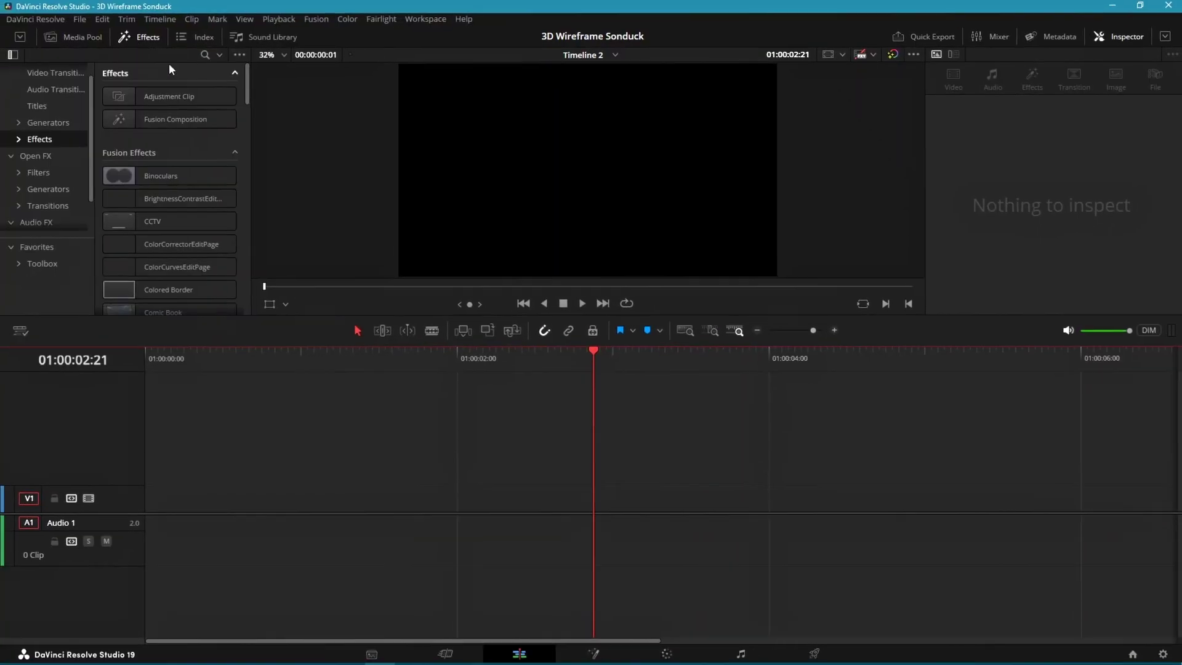
Place a Fusion Composition at the start of video track 1 and open it on the Fusion page.
left_click_drag(175, 119, 455, 522)
left_click(585, 656)
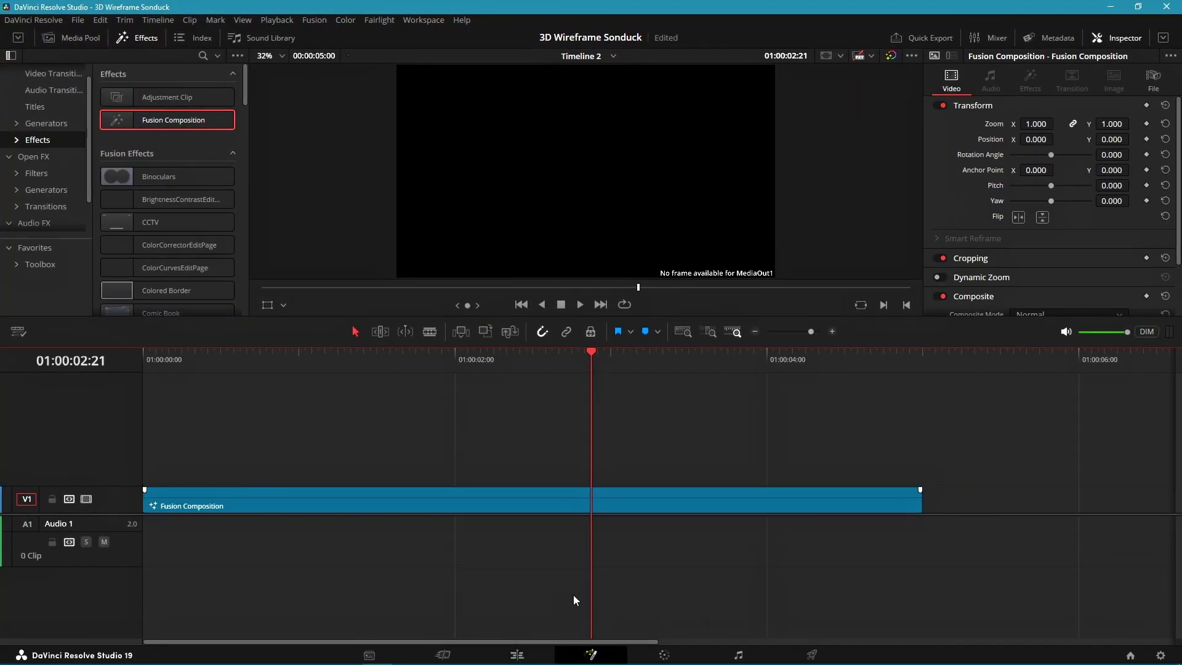
Add an sEllipse node, show it in the first viewer and scale the circle down to about 0.27 in width and height.
key("shift+space")
type("seell")
key("Return")
key("1")
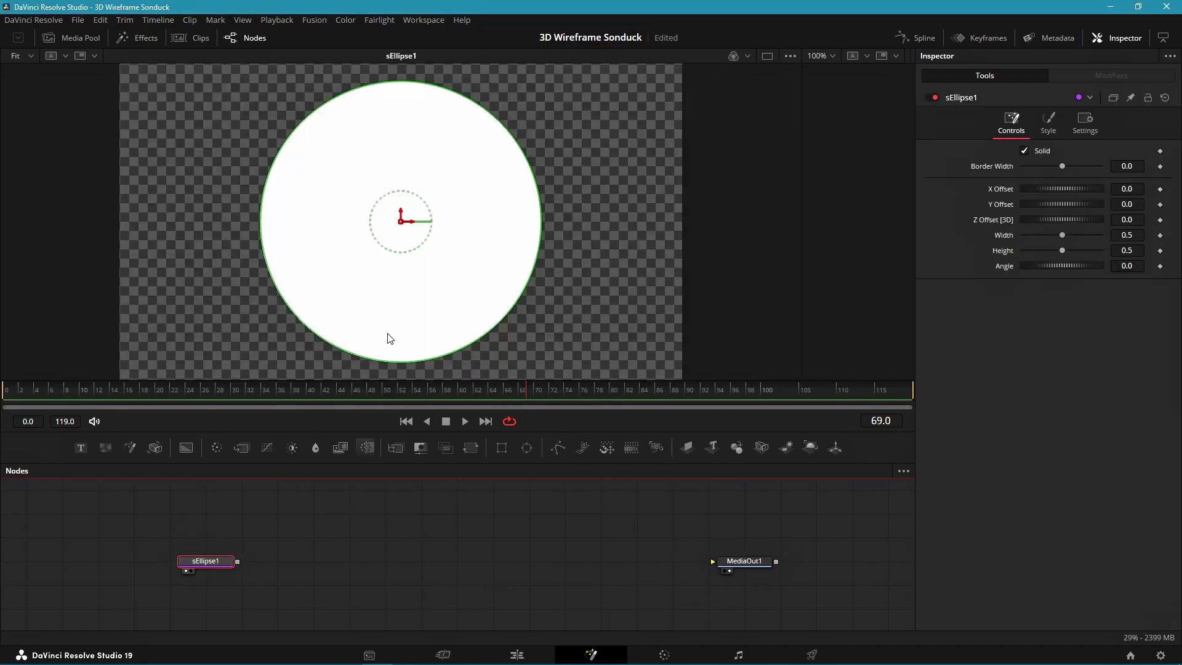
left_click_drag(504, 319, 456, 276)
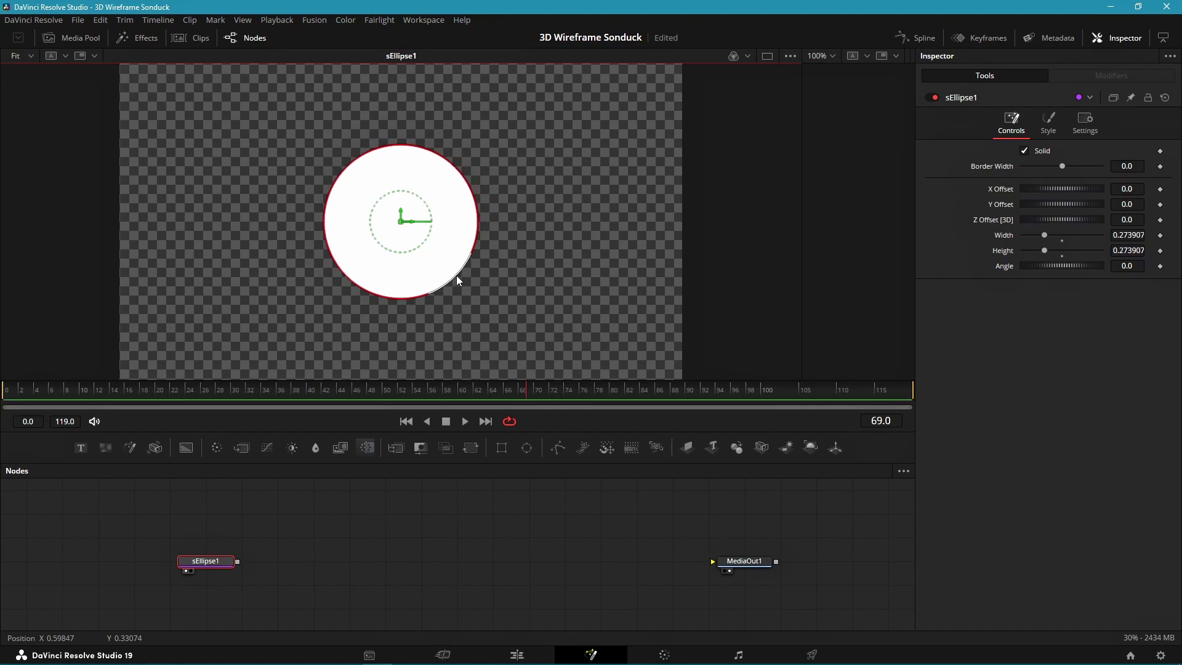
Turn the ellipse into a thick unfilled ring by disabling Solid and widening its border, and colour it black.
left_click(1023, 151)
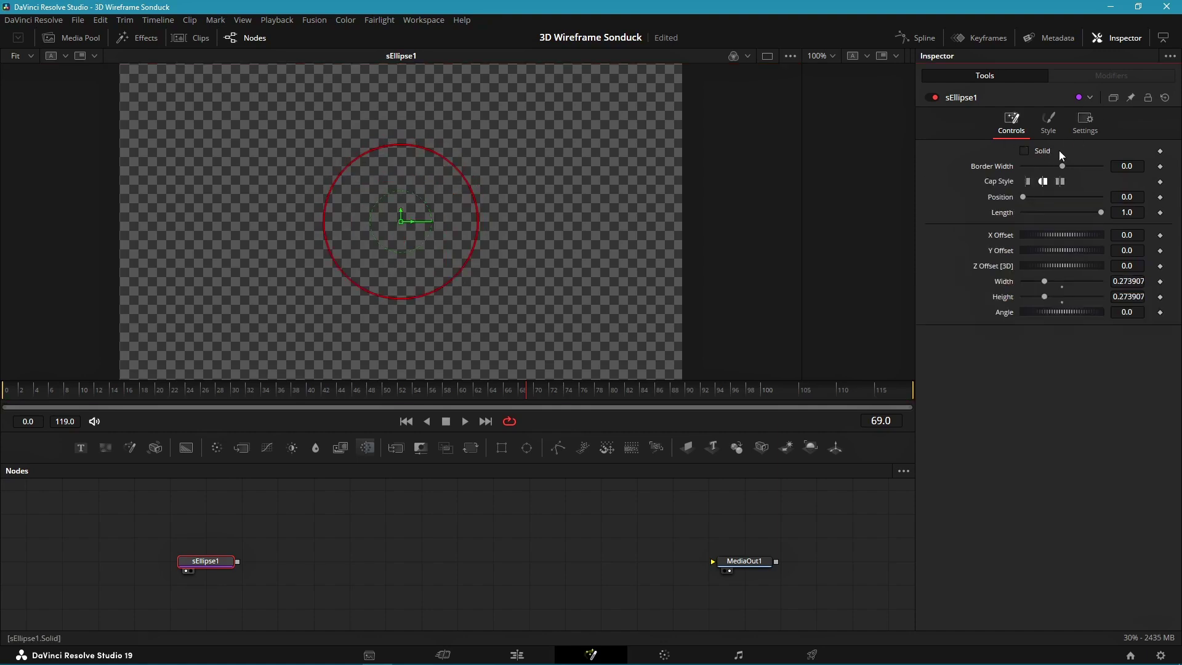
left_click_drag(1062, 167, 1072, 169)
left_click(1048, 122)
left_click(1058, 151)
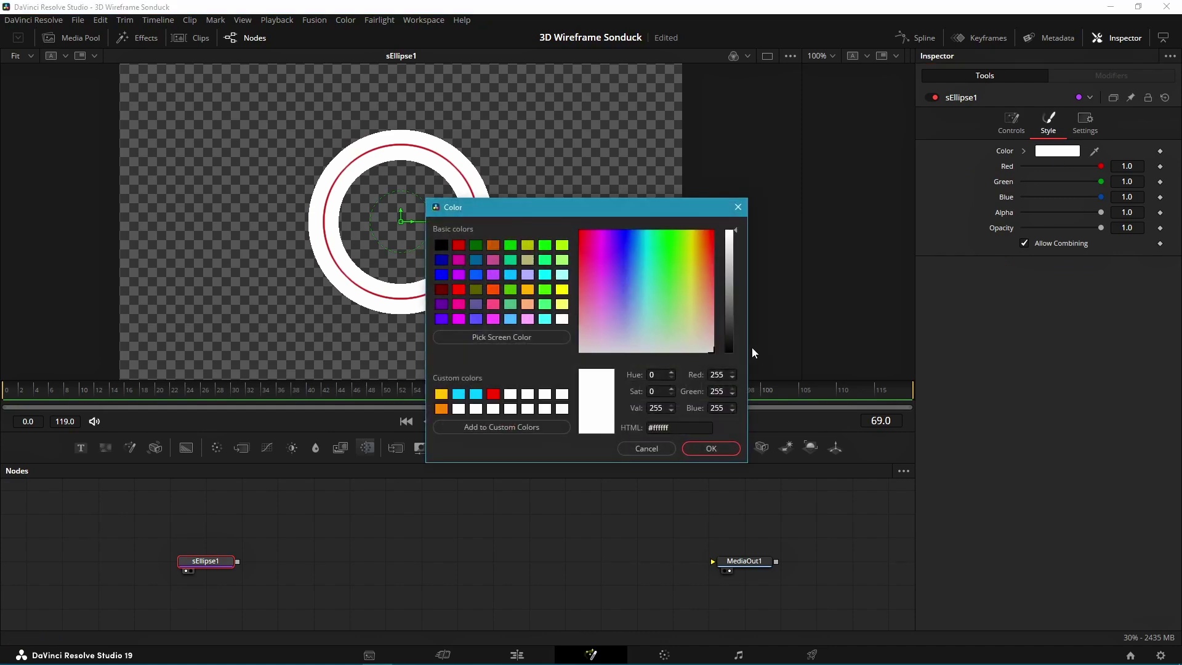
left_click(727, 348)
left_click(707, 449)
Add an sOutline node fed by the ellipse and an sBoolean node combining the outline with the original ellipse.
key("shift+space")
type("soutline")
key("Return")
key("shift+space")
type("sbool")
key("Return")
left_click_drag(272, 519, 345, 565)
left_click_drag(361, 560, 397, 514)
left_click_drag(237, 562, 387, 513)
Set the sBoolean operation to Subtract and combine its result with the ellipse in an sMerge node shown in the viewer.
left_click(1047, 151)
left_click(1046, 196)
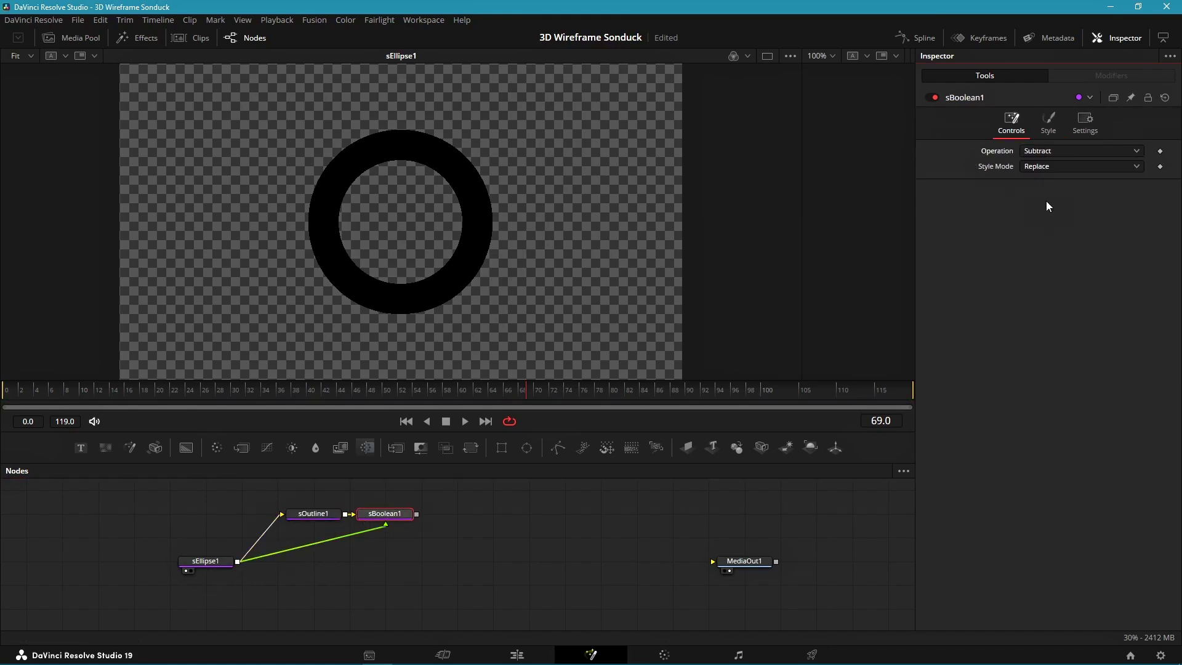
key("1")
left_click_drag(345, 563, 238, 561)
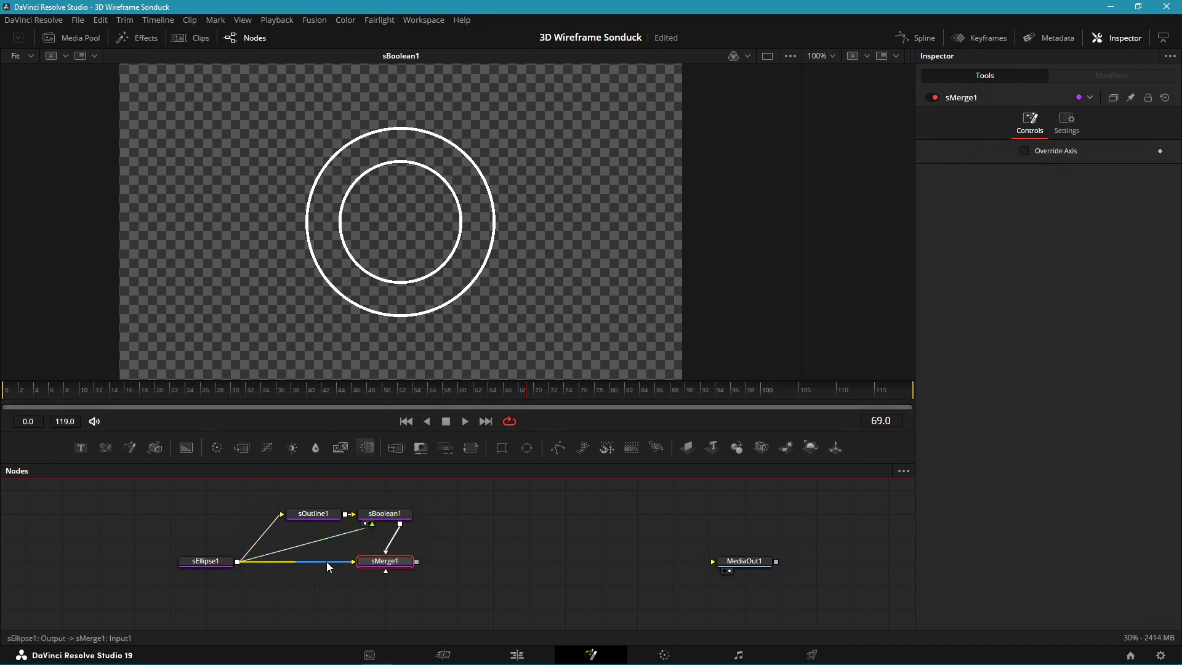
key("1")
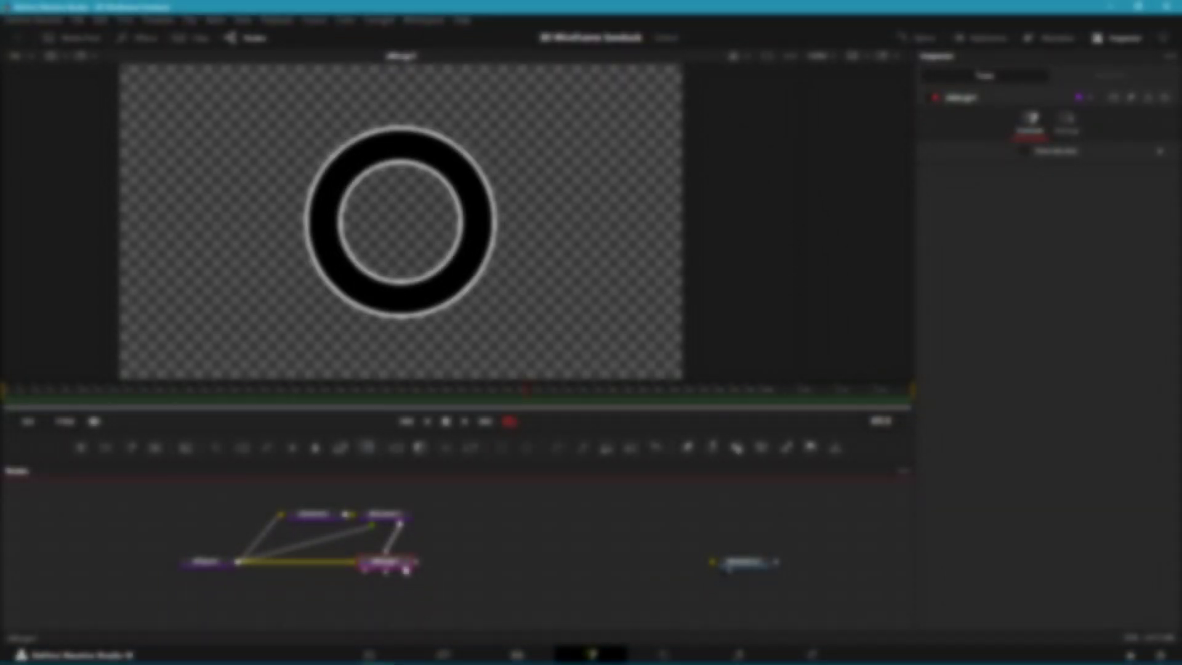
Add an Extrude3D node after sMerge and display it in the 3D viewer.
key("shift+space")
type("extr")
key("Return")
left_click_drag(468, 565, 437, 306)
left_click(683, 57)
left_click(695, 109)
left_click_drag(438, 278, 544, 257)
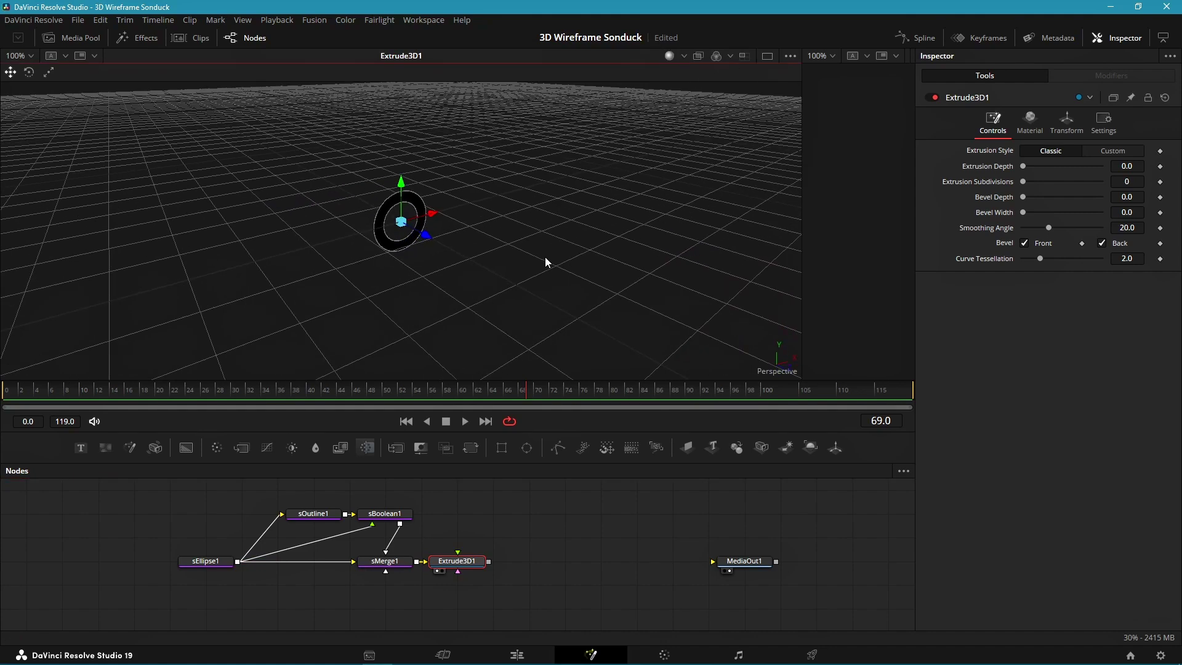
Rotate the extruded ring 90 degrees about X and set its extrusion depth to 0.03.
left_click(1071, 131)
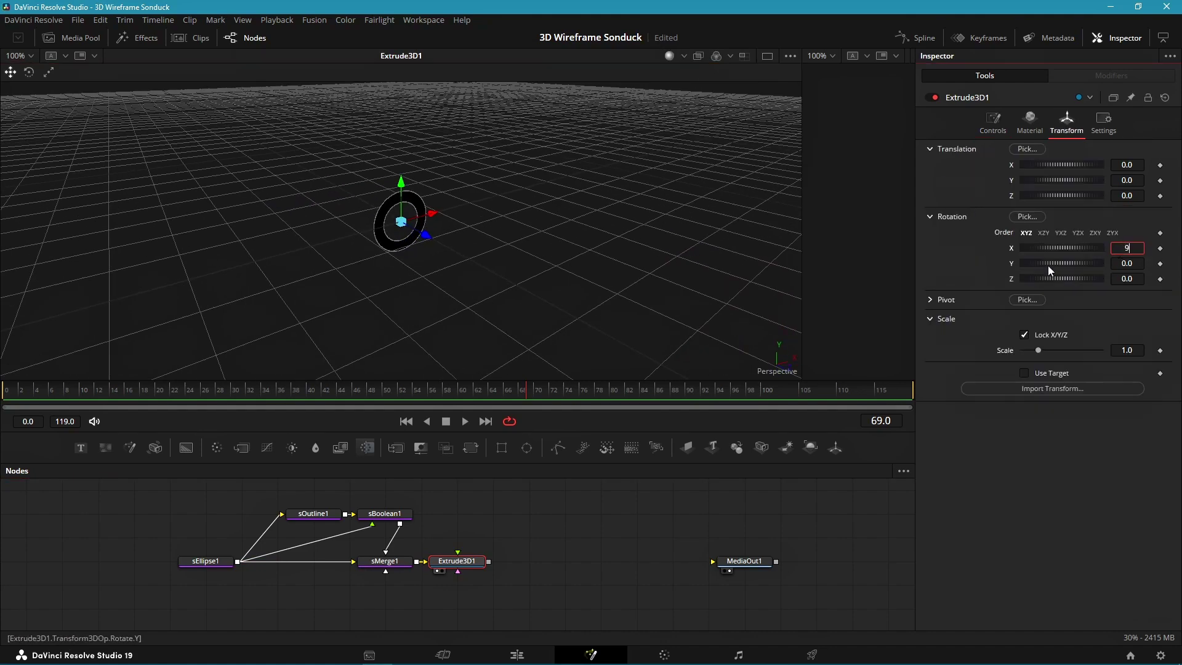
key("Return")
left_click(993, 123)
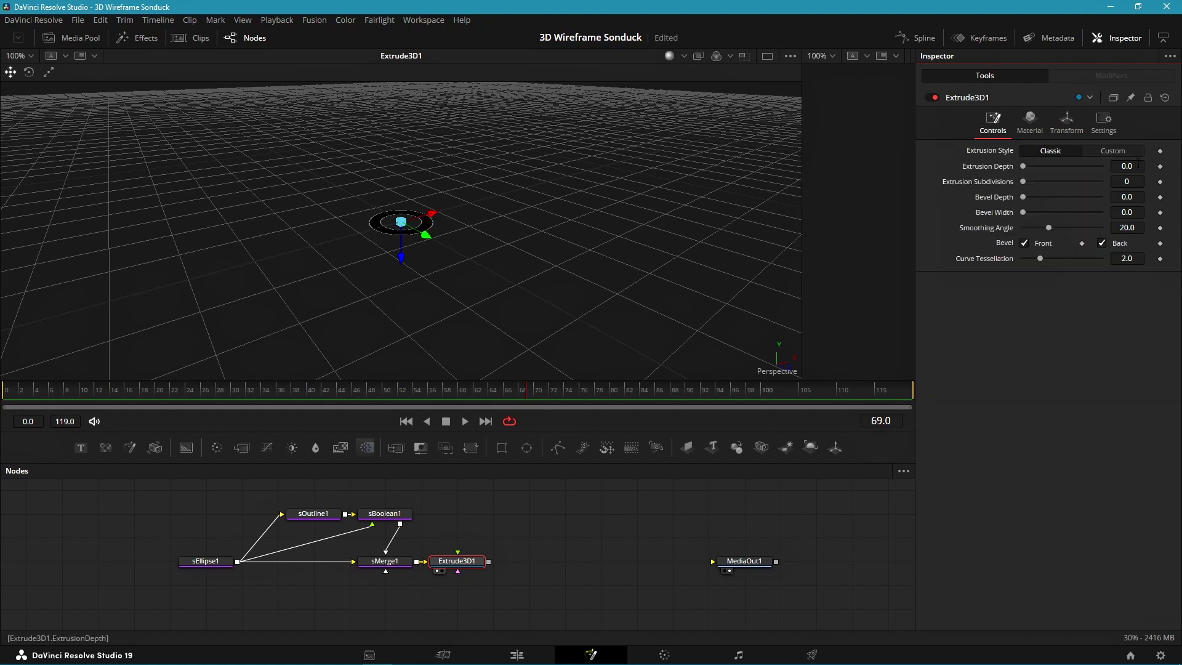
type("0.03")
key("Return")
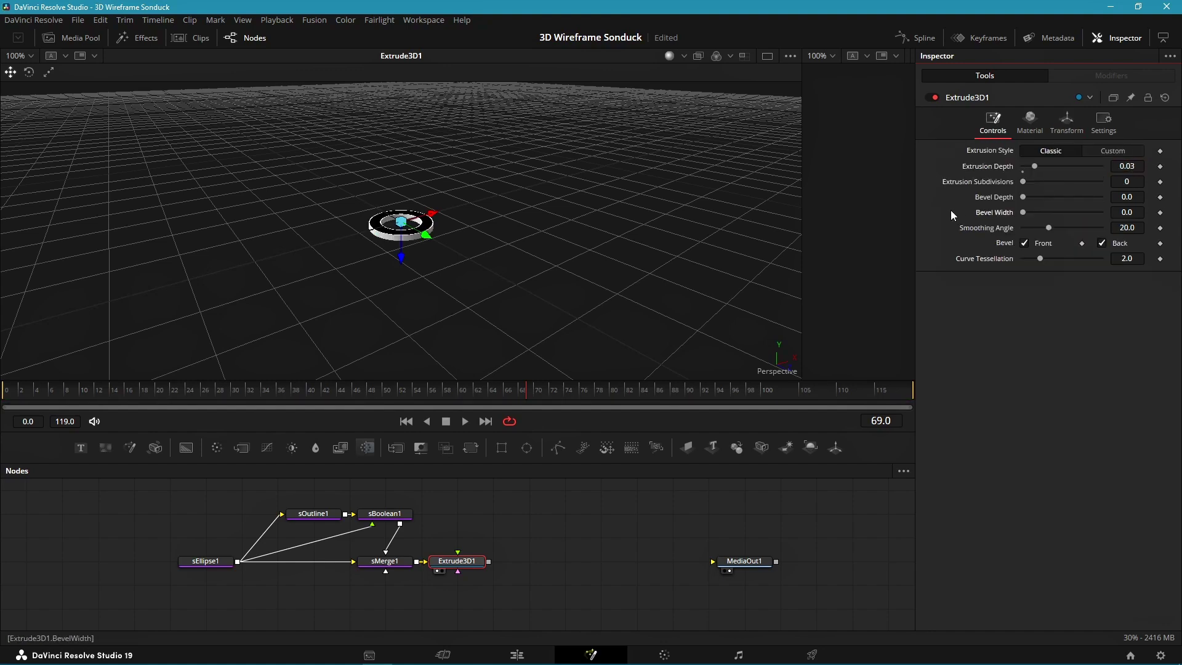
scroll(440, 290, "up", 5)
Add a Blinn material with a black diffuse colour (#000000) and connect it to the Extrude3D node's material input.
left_click(461, 511)
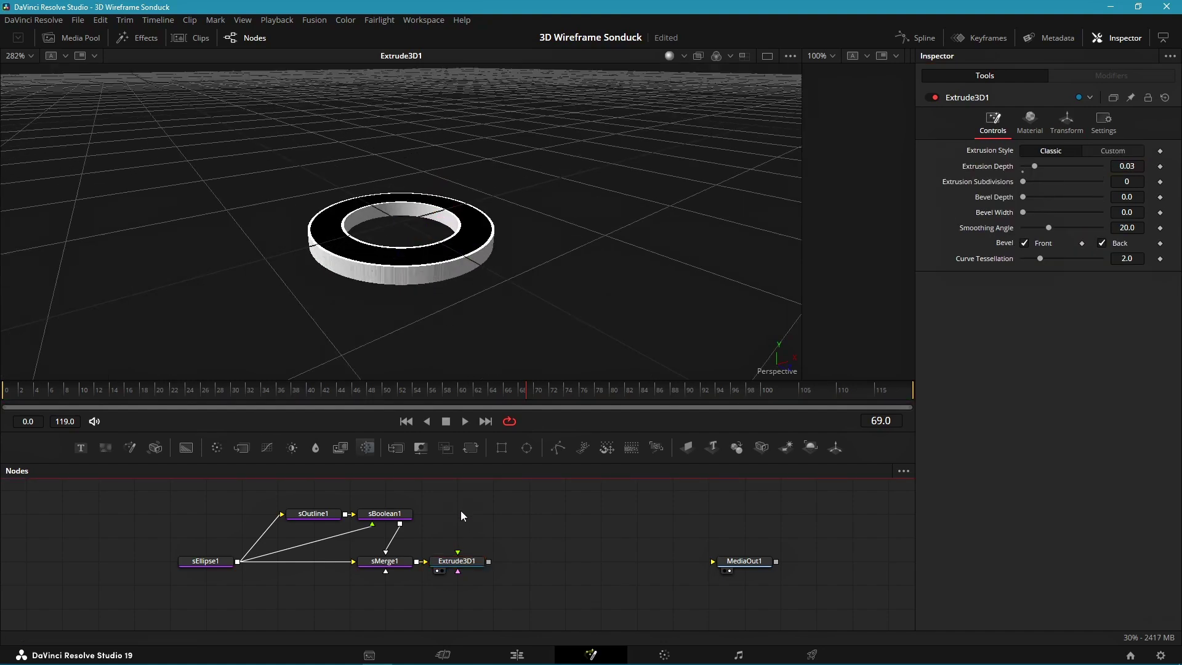
key("shift+space")
type("blinn")
key("Return")
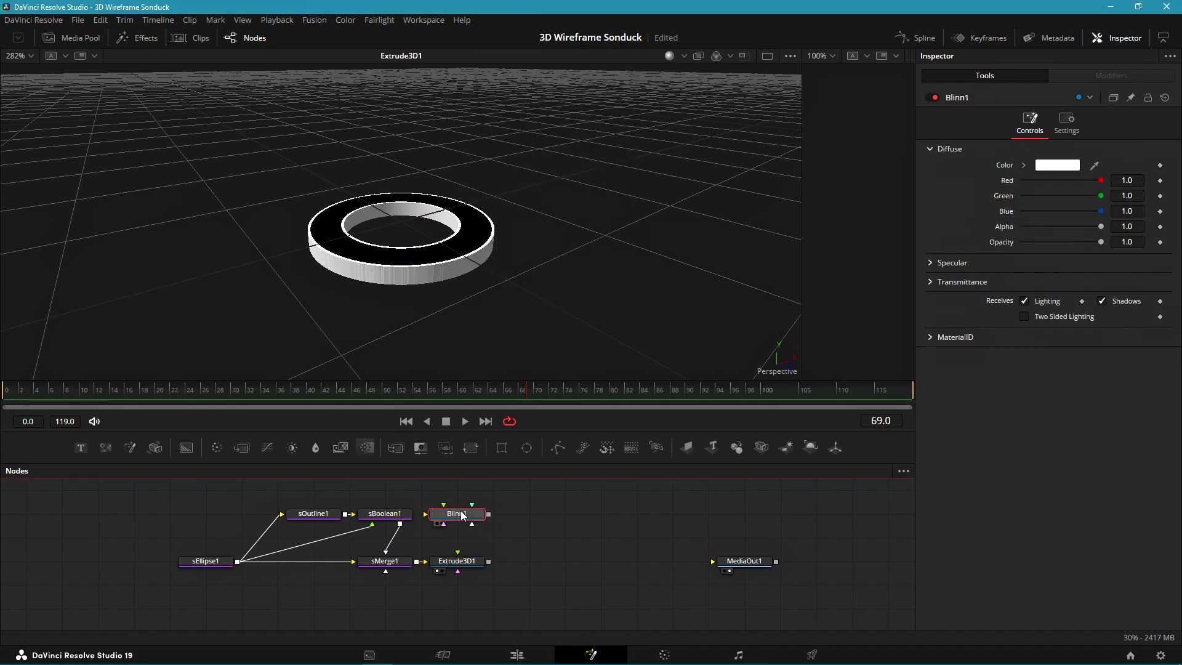
left_click(1055, 165)
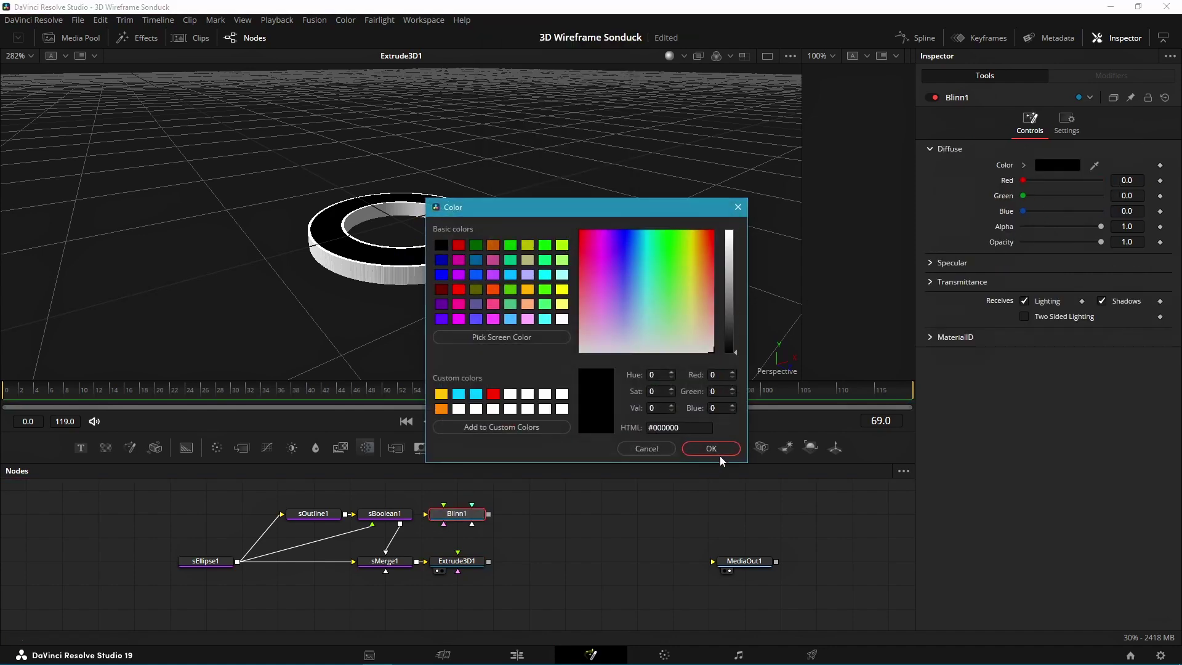
left_click(714, 449)
left_click_drag(488, 514, 459, 574)
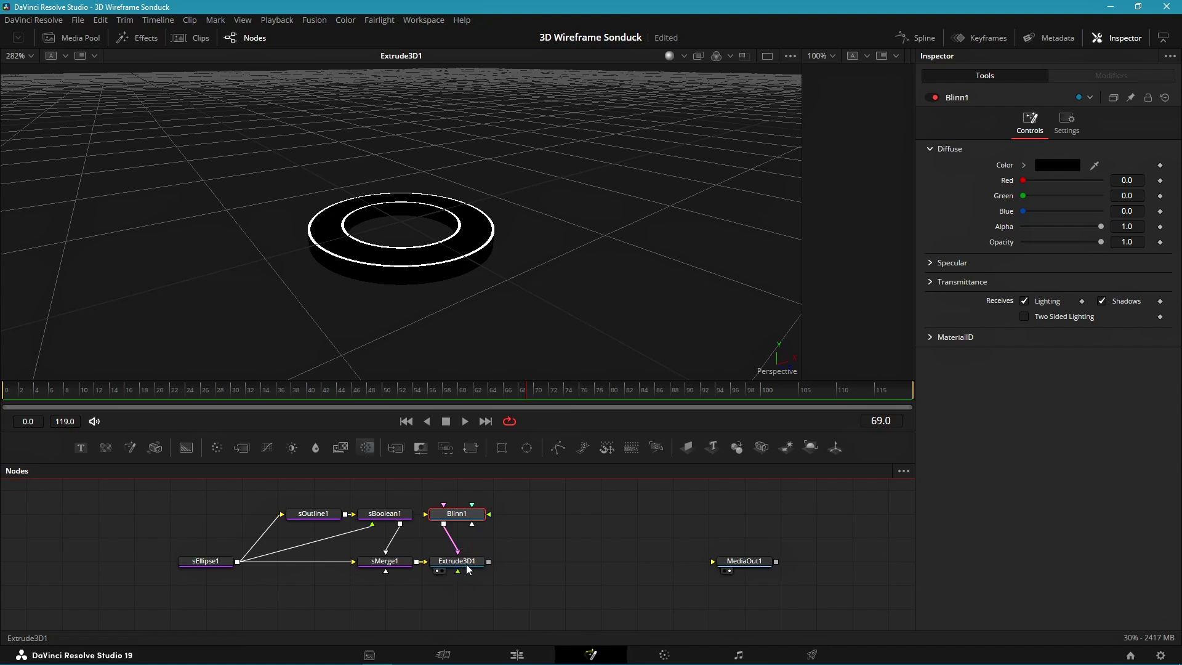
Add Camera3D and Renderer3D nodes after Extrude3D, connect the renderer to MediaOut1 and enlarge the output viewer.
left_click(468, 569)
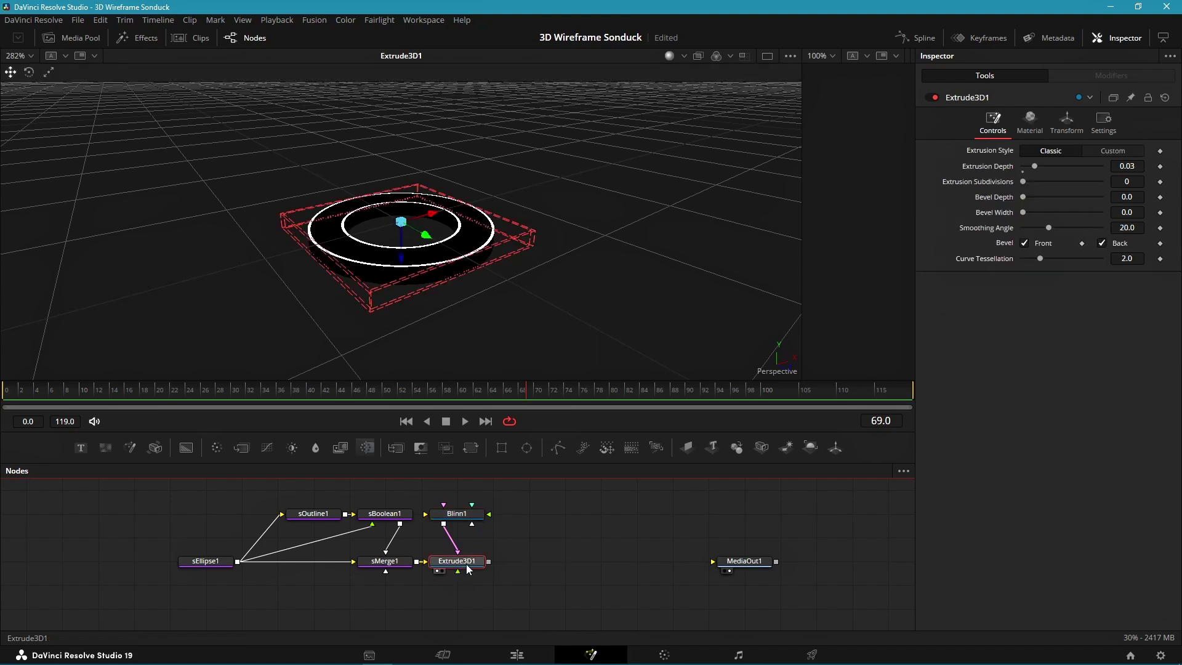
key("shift+space")
type("camera")
key("Return")
key("shift+space")
type("renderer")
key("Return")
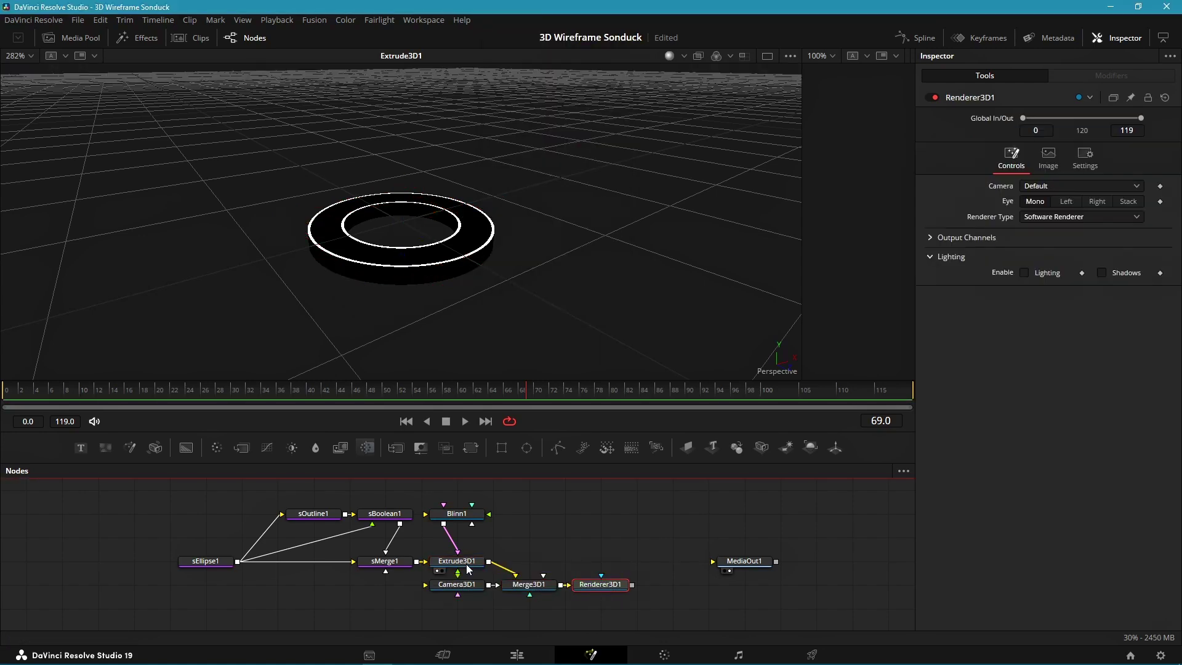
left_click_drag(732, 561, 732, 585)
left_click_drag(632, 585, 713, 585)
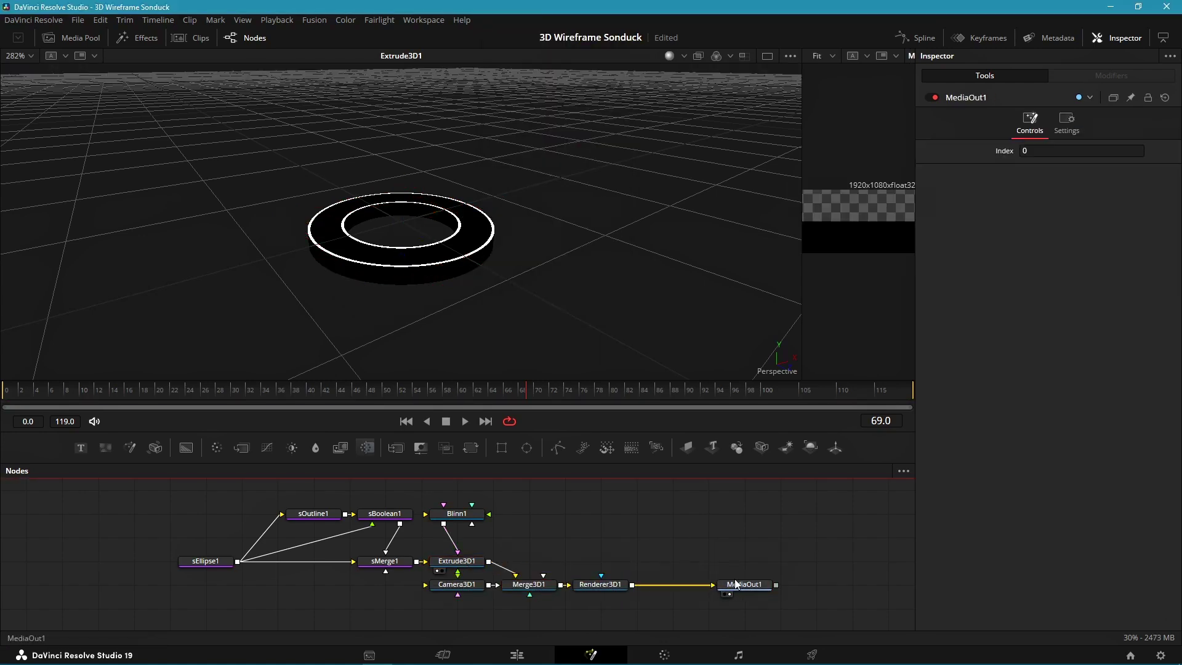
left_click_drag(801, 197, 546, 217)
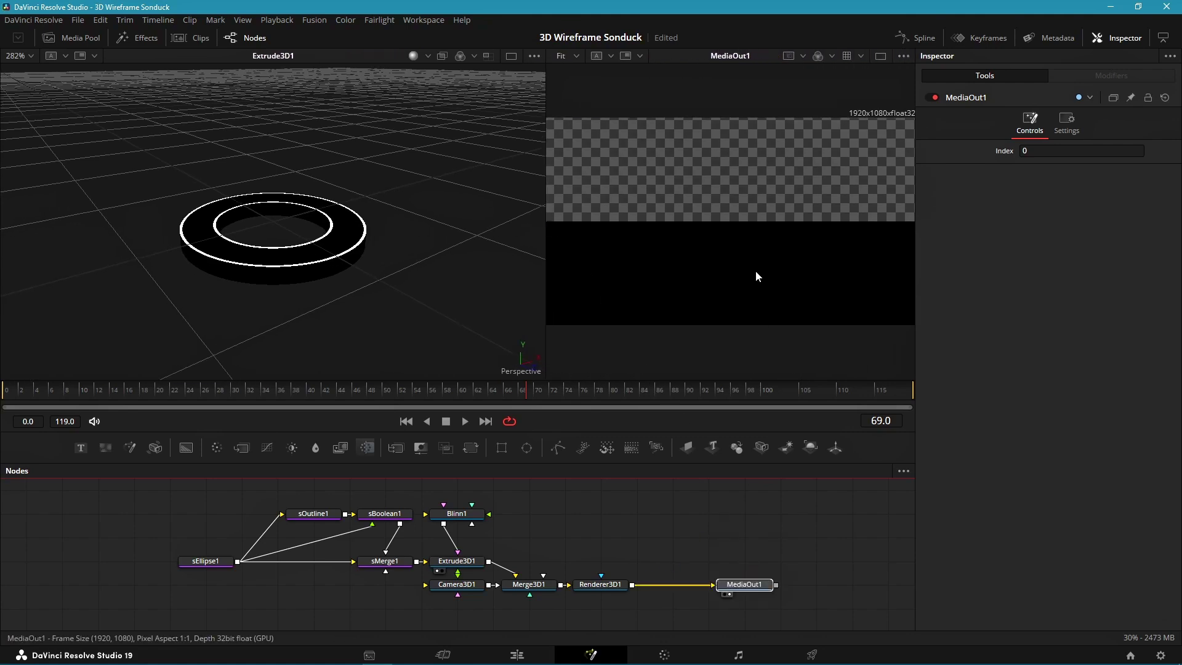
Set the Renderer3D node's renderer type to Hardware Renderer.
left_click(614, 585)
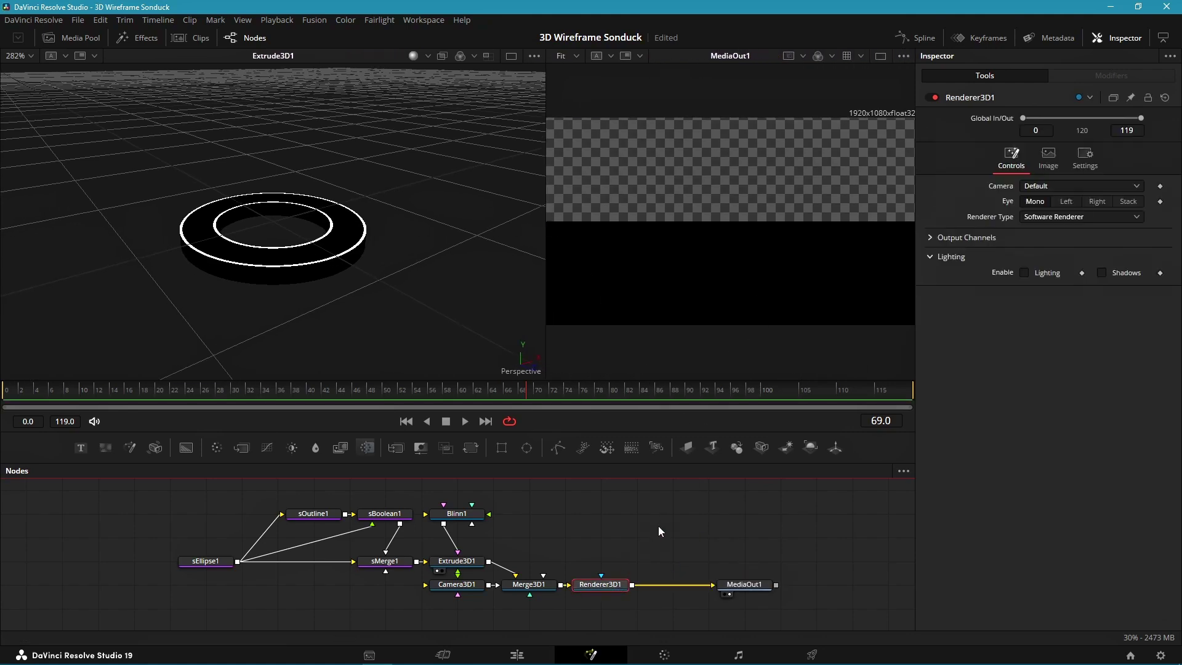
left_click(1061, 216)
left_click(1077, 231)
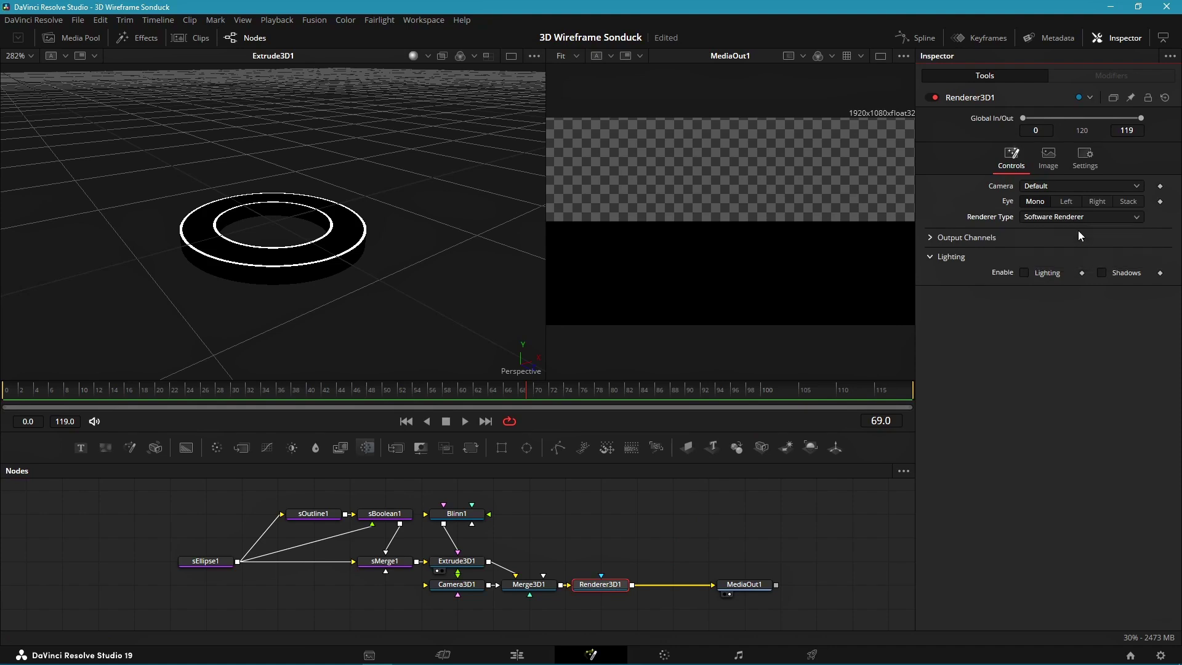
right_click(734, 418)
left_click(784, 426)
right_click(754, 422)
left_click(792, 439)
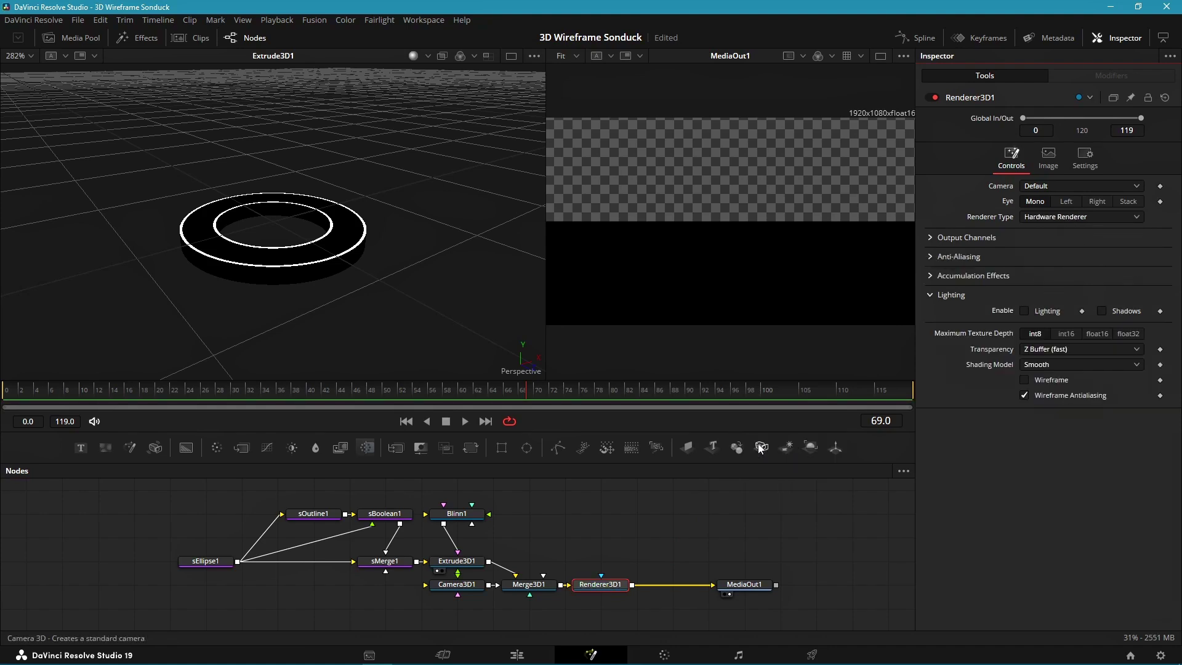
Show Merge3D1 in the first viewer, move the Camera3D node clear of the chain and set its focal length to 25 mm.
left_click(533, 587)
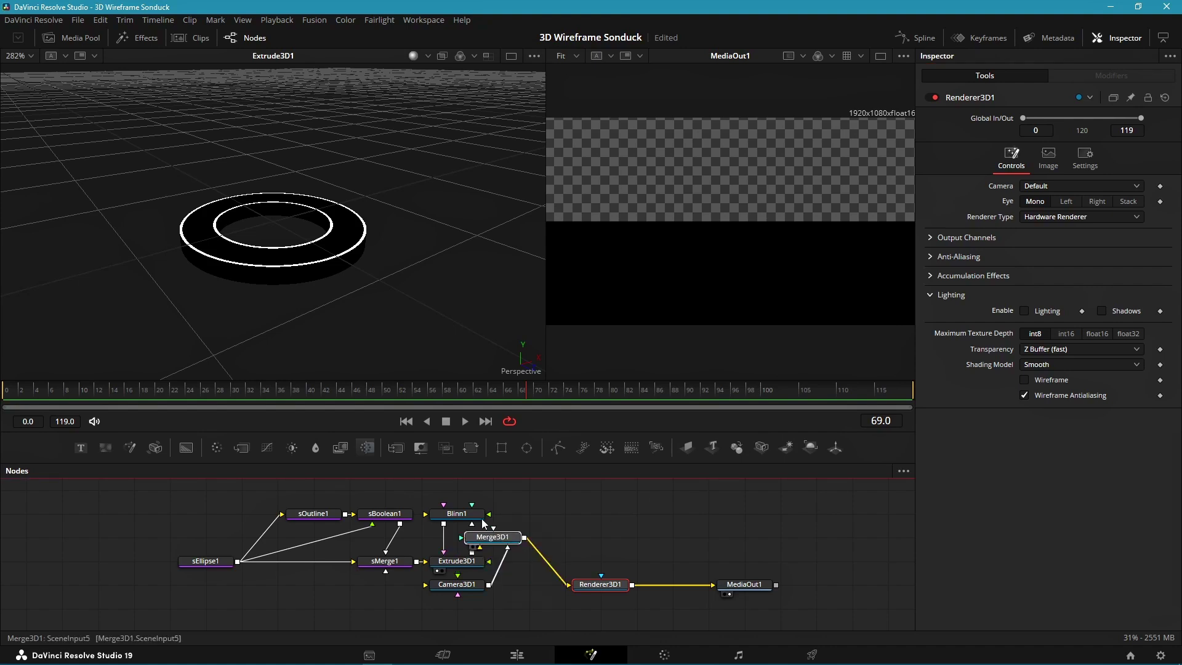
key("1")
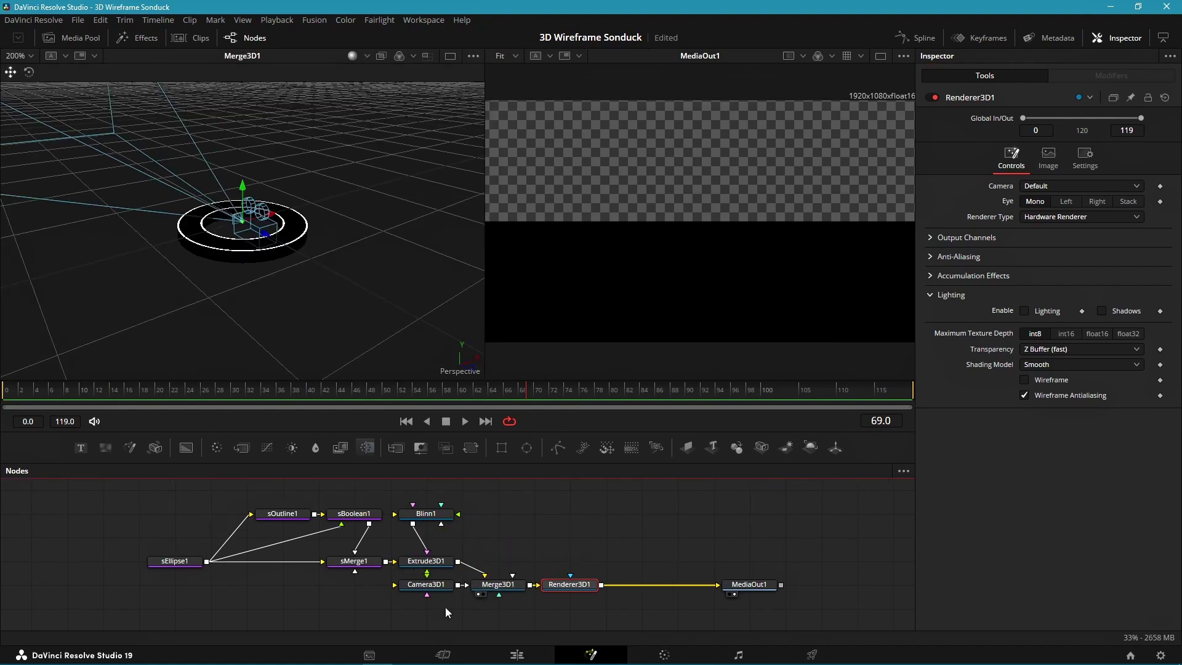
left_click_drag(445, 586, 589, 516)
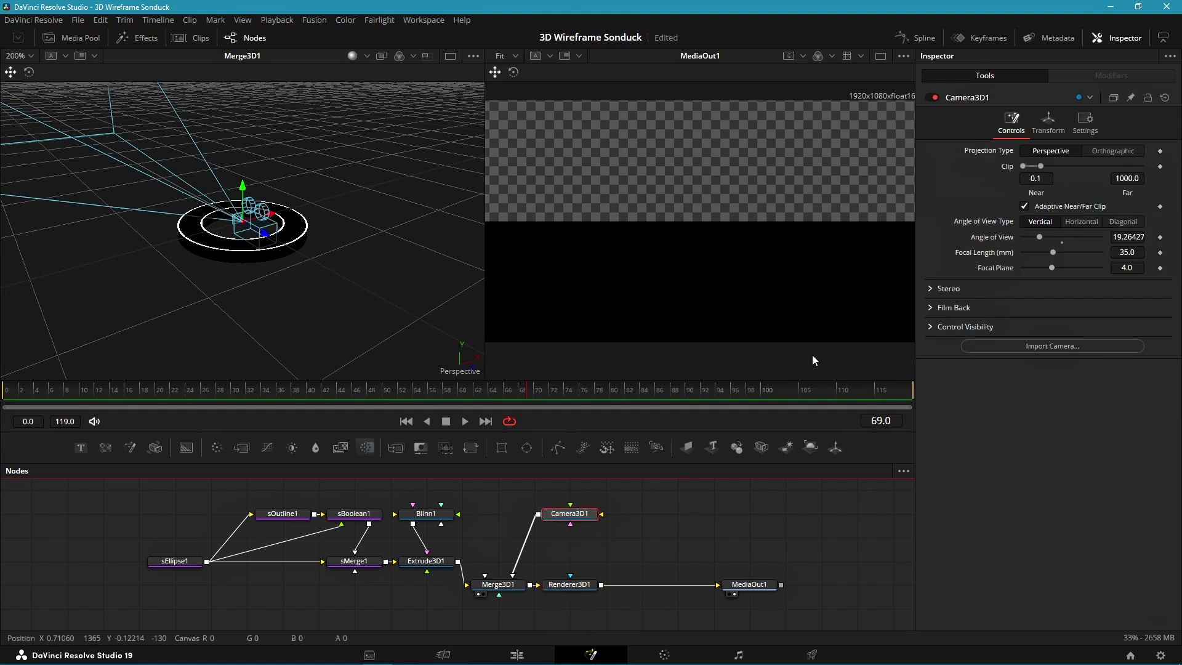
left_click(1129, 252)
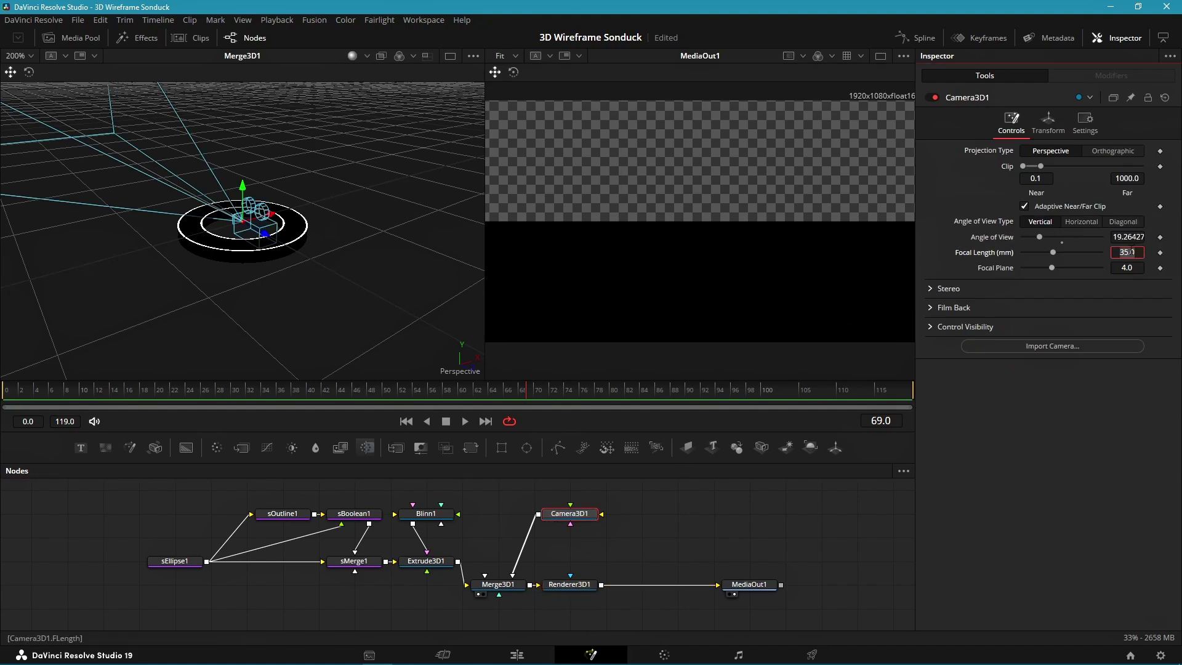
type("25")
key("Return")
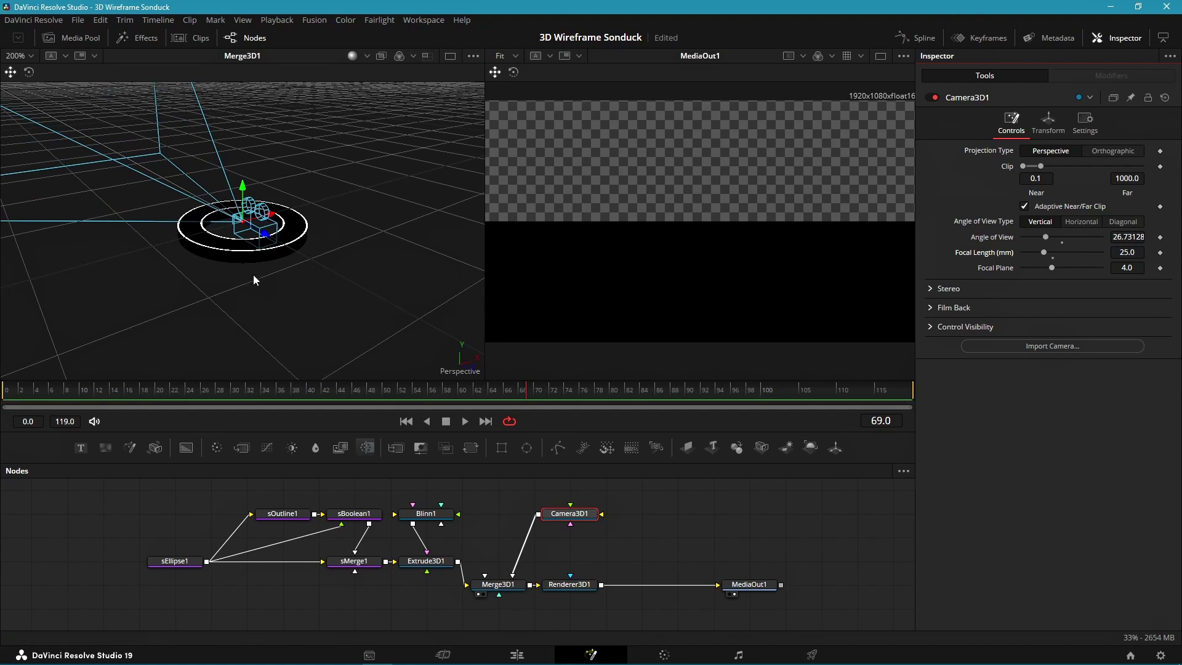
Pull the camera back along its Z axis so the whole ring fits in the rendered frame.
left_click_drag(264, 235, 1161, 615)
scroll(339, 308, "down", 3)
left_click_drag(339, 308, 433, 343)
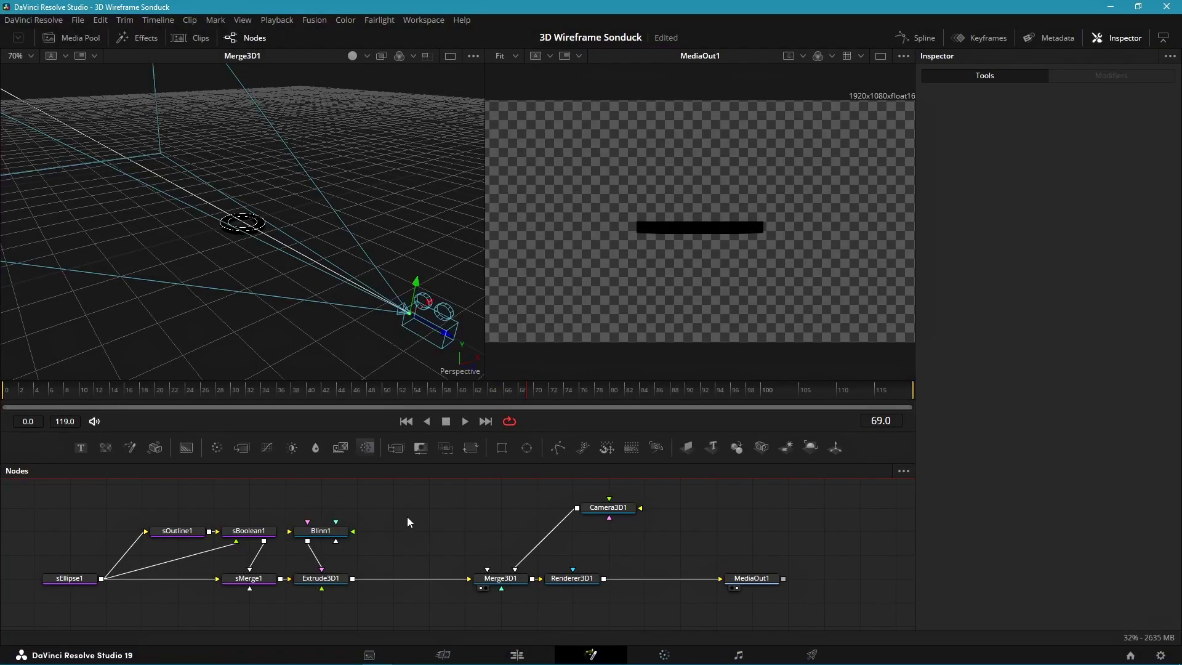
Add a Ribbon3D node, connect it to Merge3D1 and reduce its number of lines to 1.
key("shift+space")
type("ribbon")
key("Return")
left_click_drag(424, 508, 487, 569)
left_click(1026, 151)
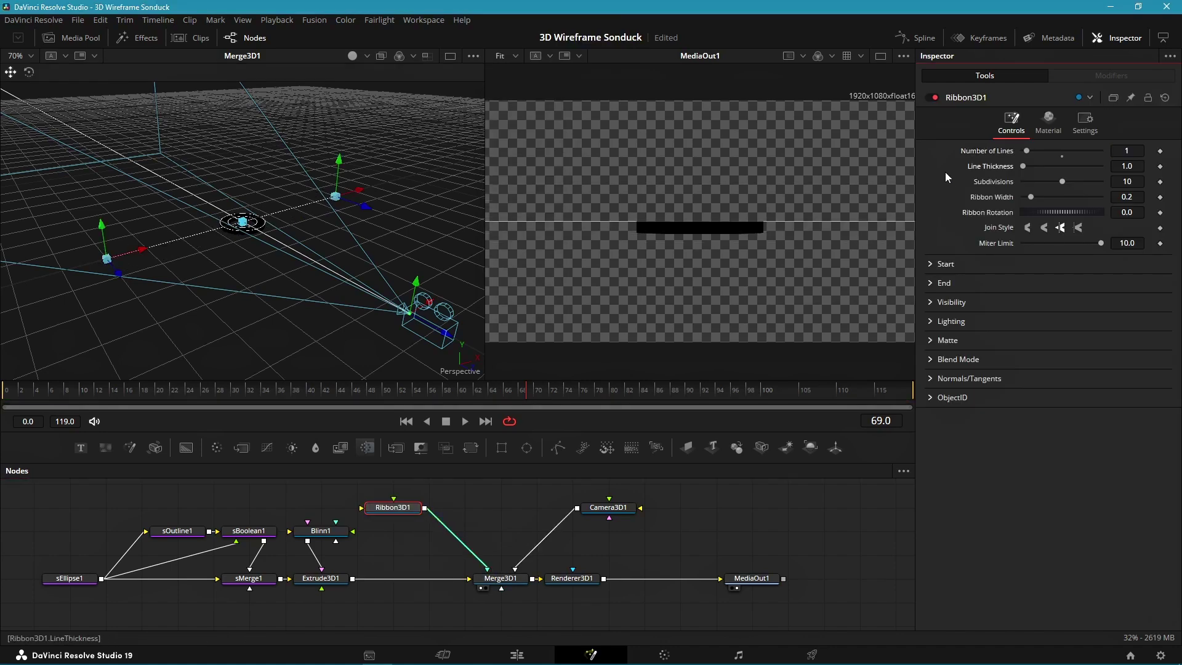
Set the ribbon's start point to X 0 and Y 1.
left_click(945, 264)
type("0")
key("Tab")
type("1")
key("Return")
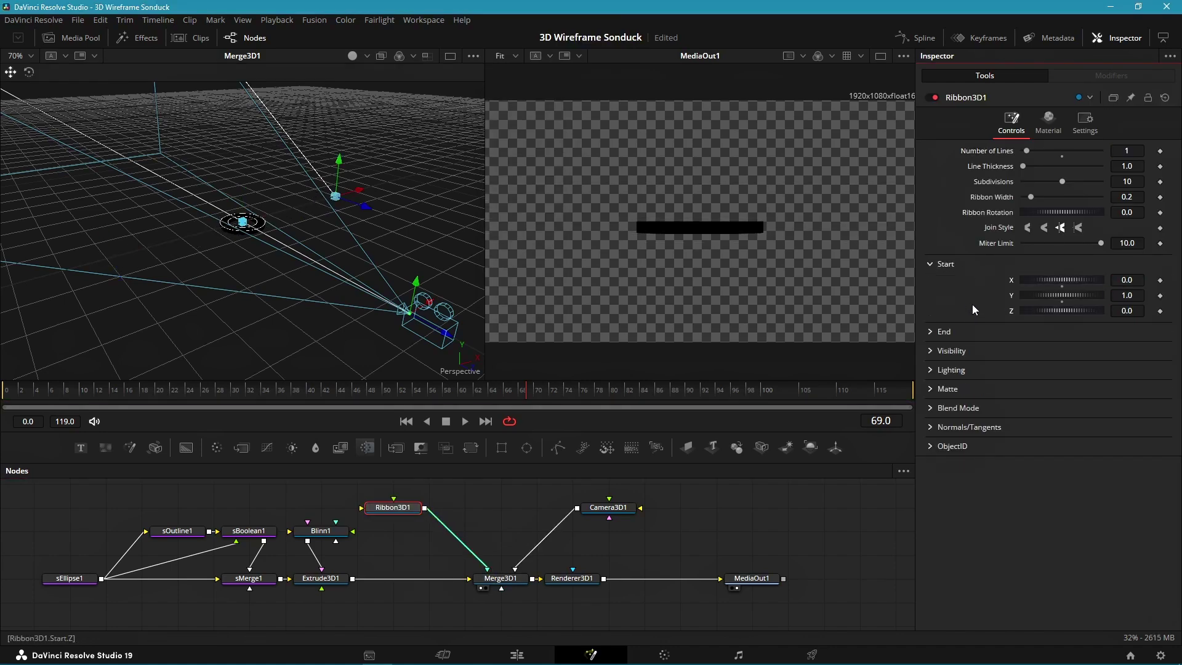
Set the ribbon's end point to X 0 and Y -1 and thicken its line to about 8.9.
left_click(944, 331)
type("0")
key("Tab")
type("-1")
key("Return")
left_click_drag(1023, 167, 1094, 182)
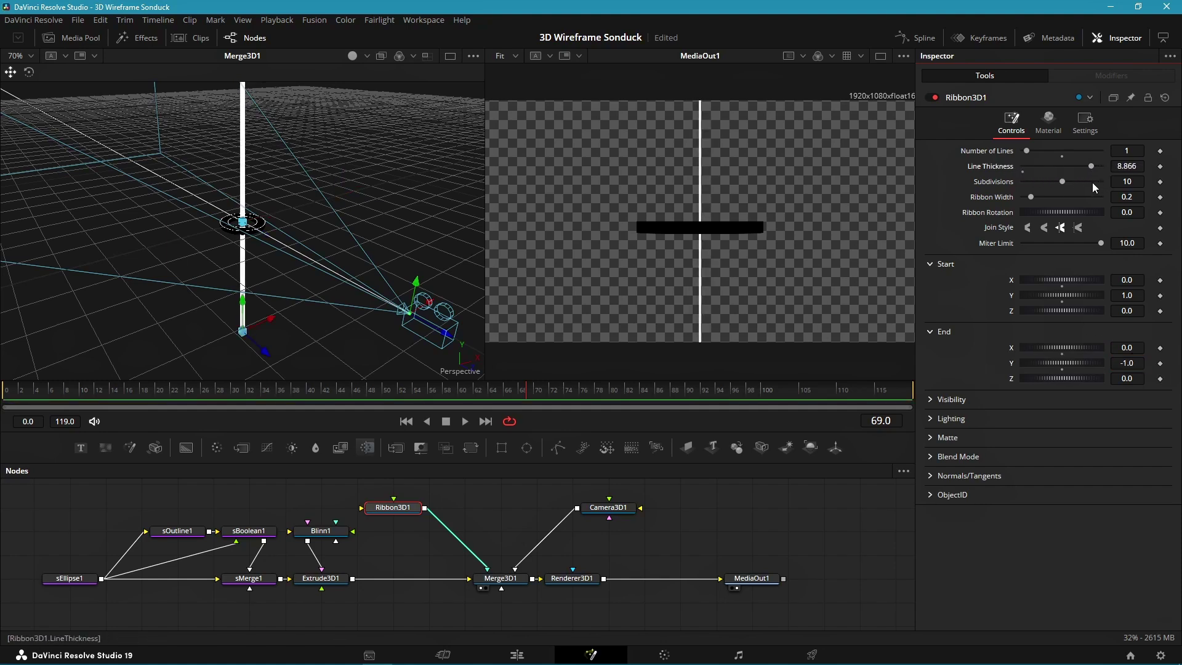
Keyframe Extrude3D1's Y translation so the ring travels vertically along the ribbon line, and play the animation.
left_click(326, 578)
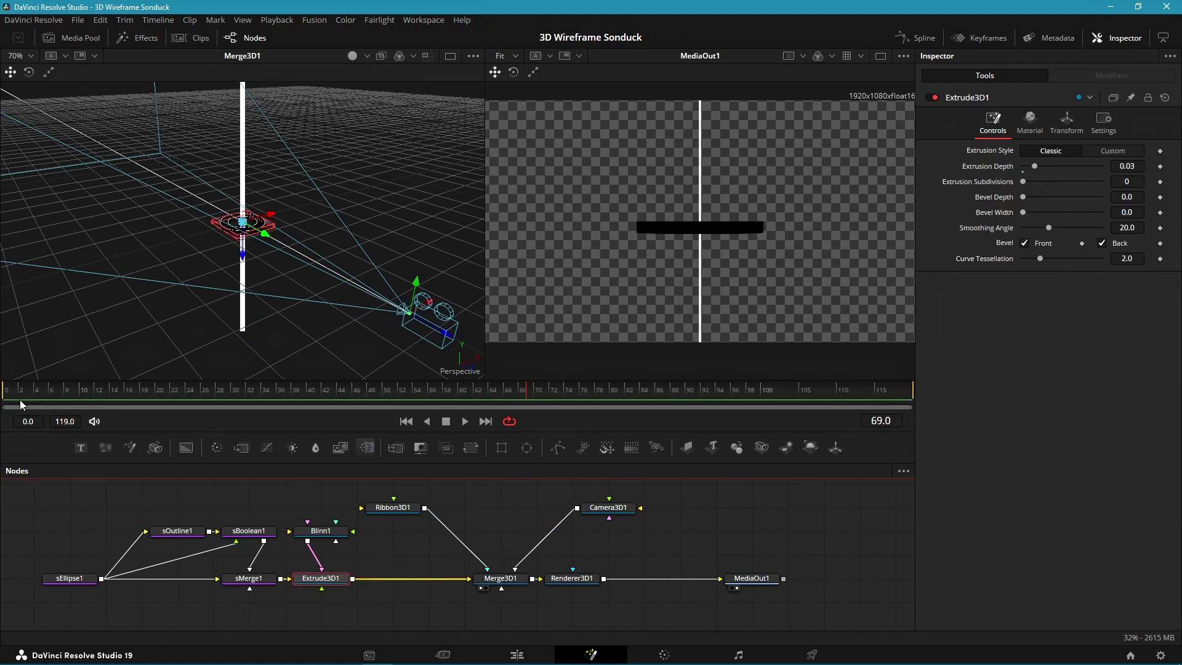
left_click(1062, 125)
left_click(1161, 181)
left_click(883, 405)
left_click_drag(1120, 181, 1169, 181)
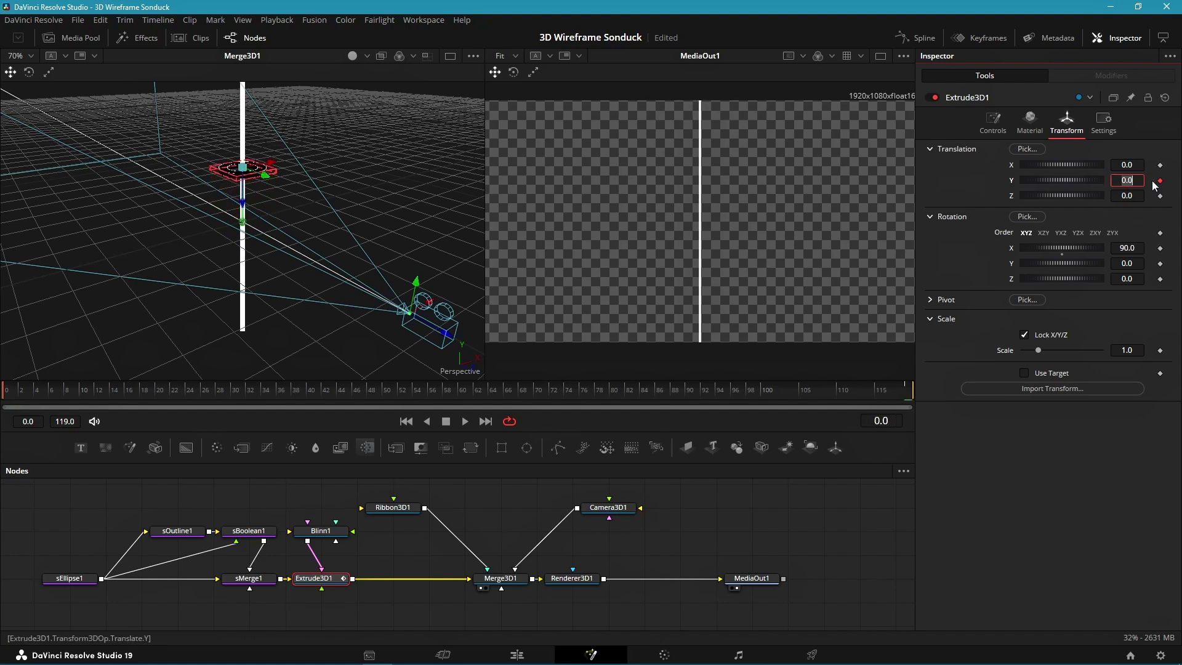
key("Return")
left_click_drag(1090, 181, 1074, 187)
key("space")
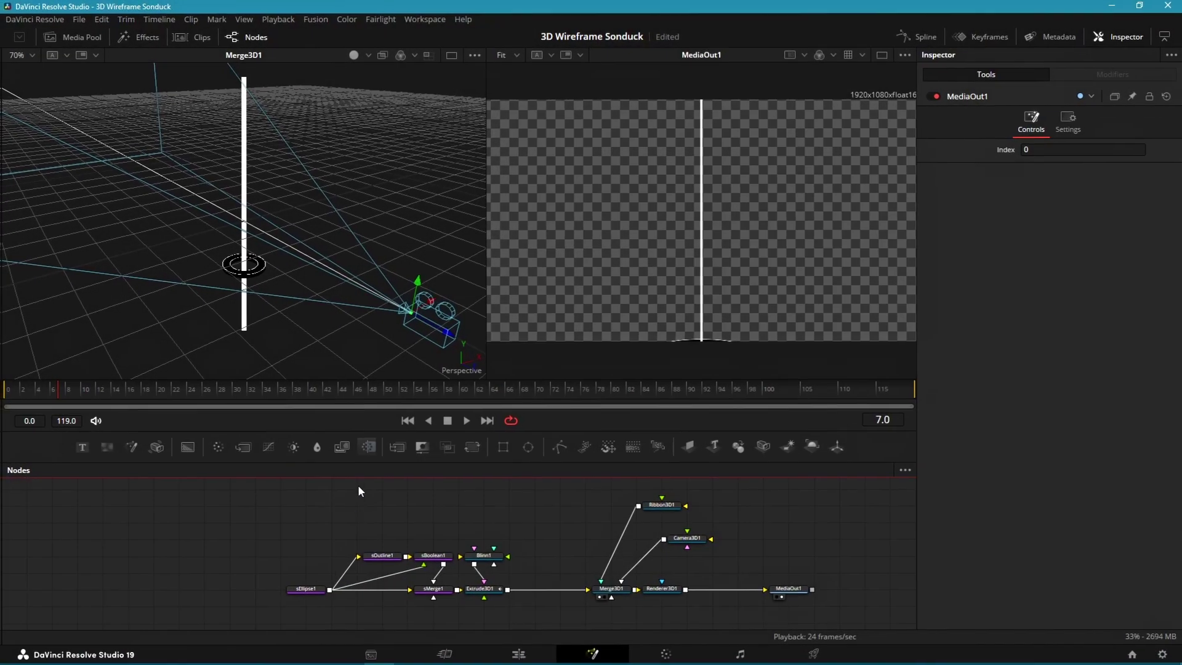
Add an sRectangle node, view it and reshape it into a tall strip about 0.15 wide and 0.56 high.
key("shift+space")
type("srecta")
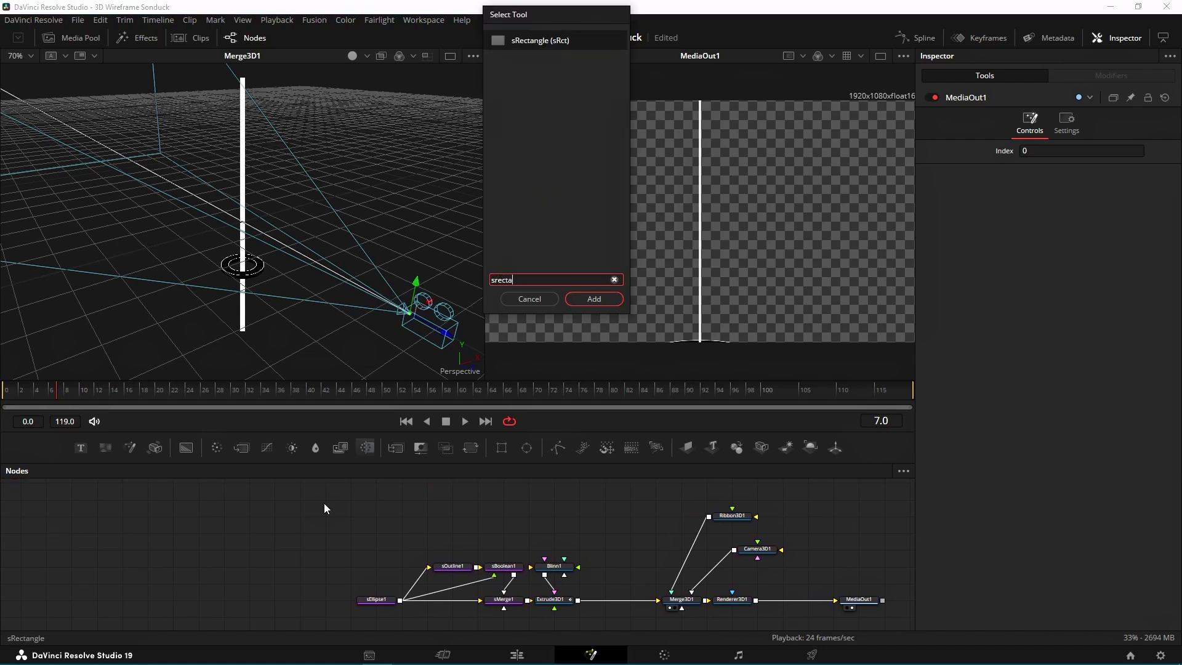
key("Return")
key("2")
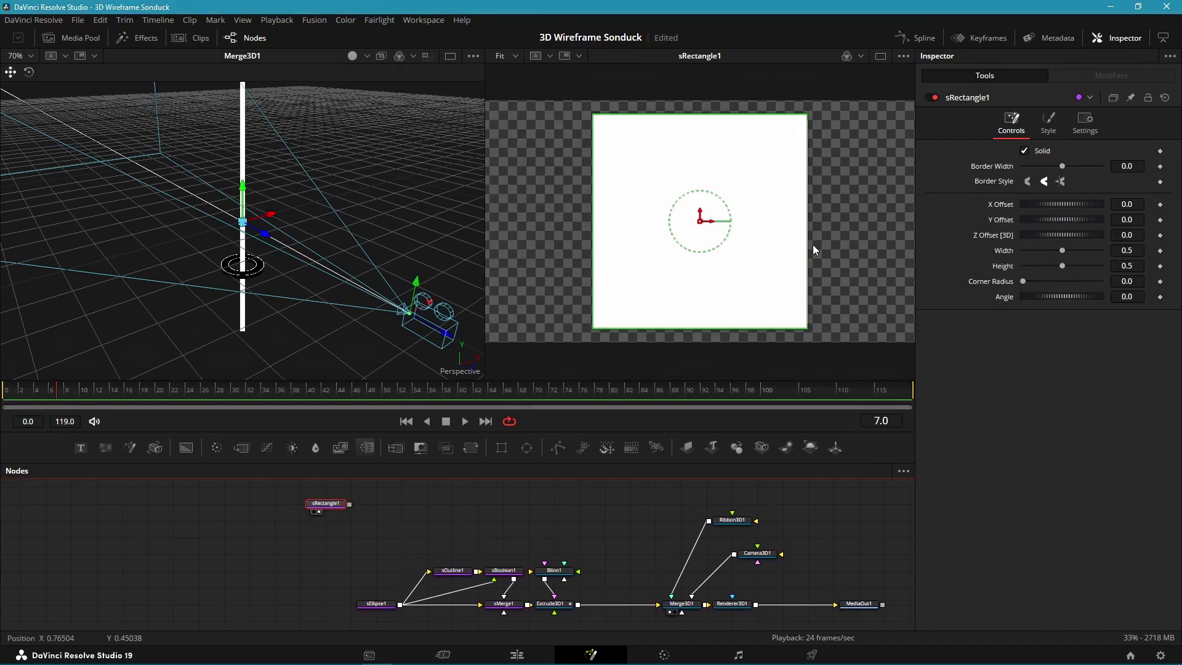
left_click_drag(807, 253, 731, 258)
left_click_drag(699, 328, 707, 344)
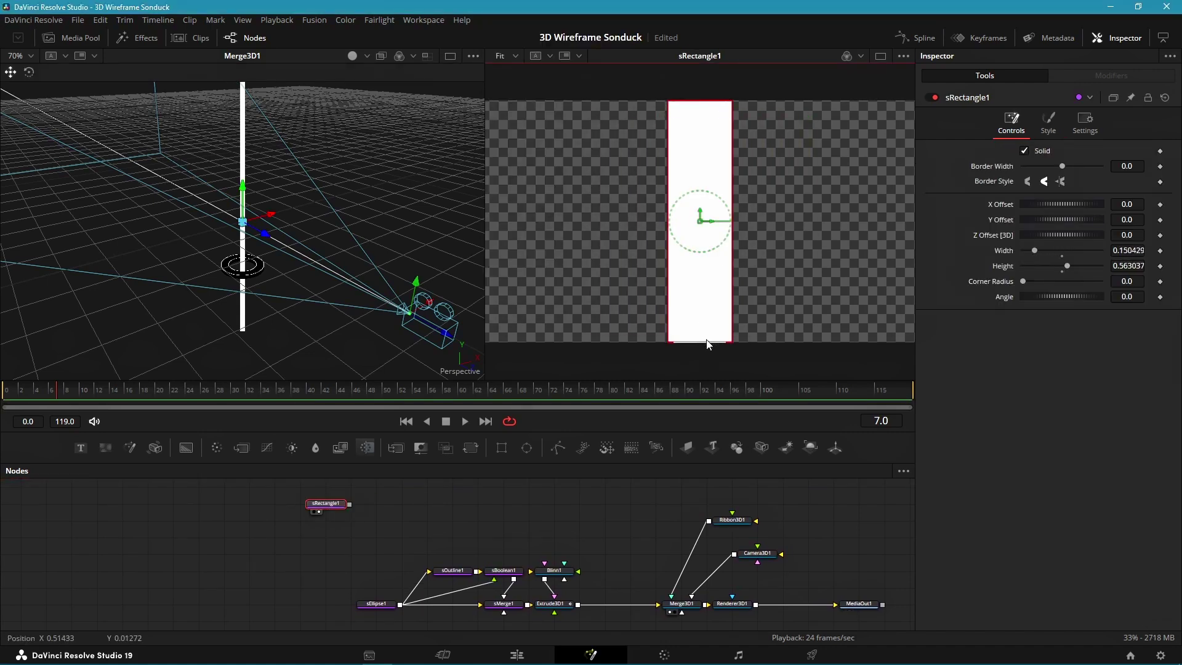
Set the tall rectangle's fill colour to black (#000000).
left_click(1049, 121)
left_click(1057, 151)
left_click_drag(729, 293, 719, 374)
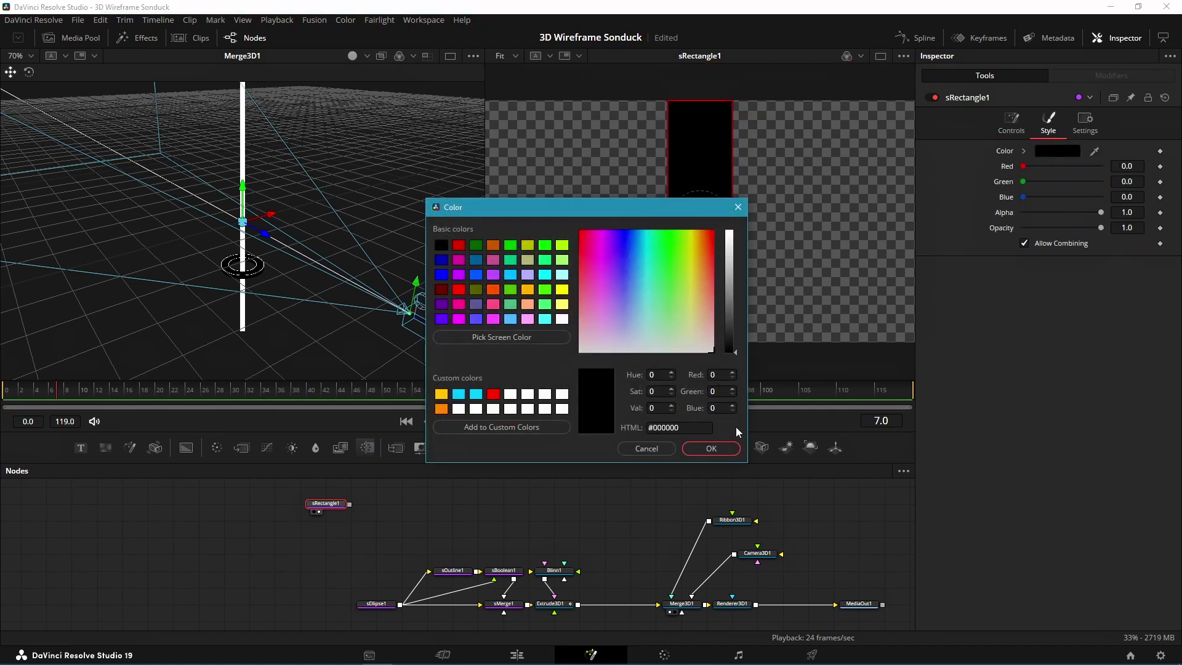
left_click(720, 446)
Add a second, unconnected sRectangle node and show it in the second viewer.
left_click_drag(434, 525, 488, 554)
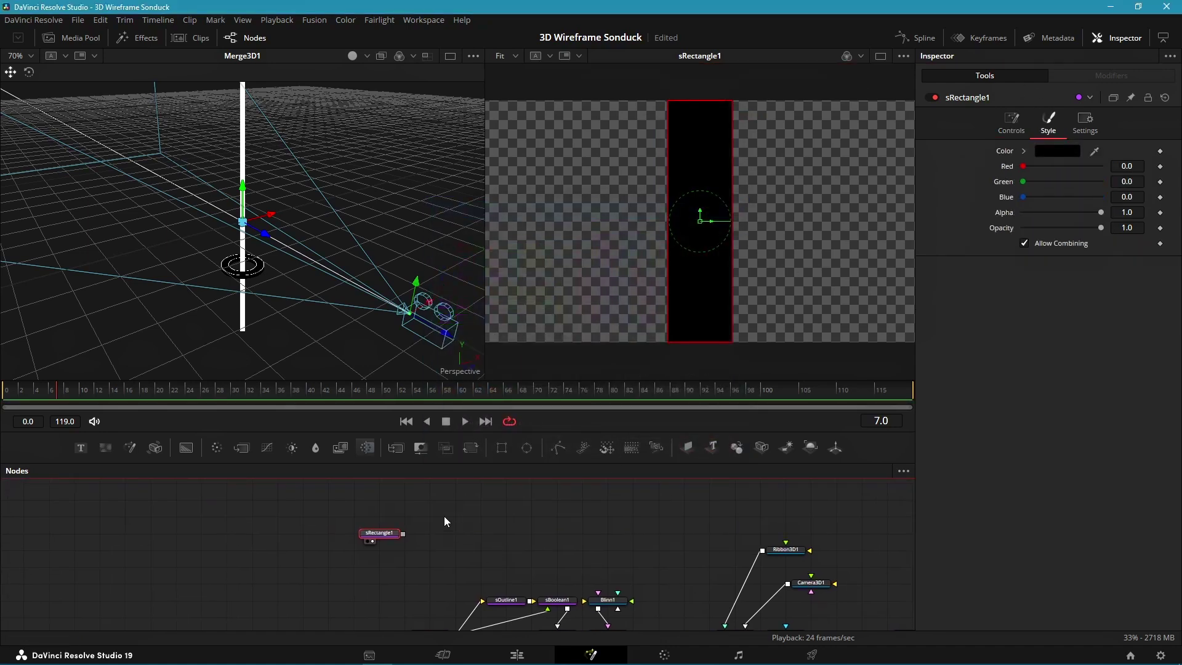
key("shift+space")
type("rect")
key("Return")
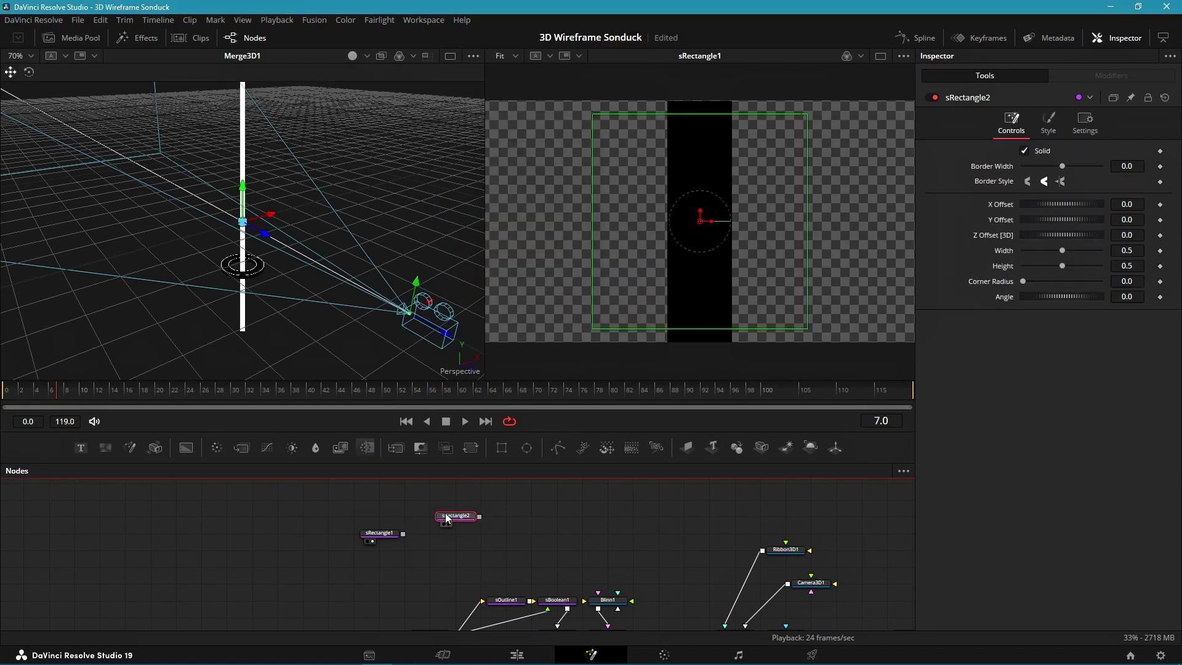
key("2")
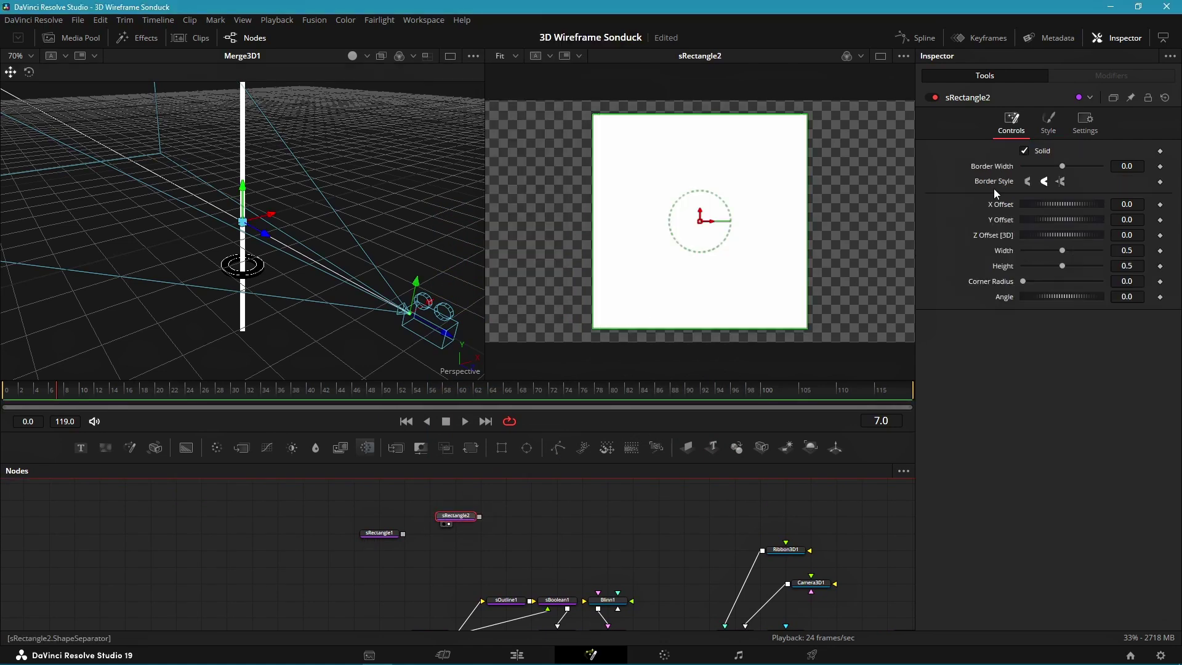
Connect sRectangle2's height to its width and shrink it to a 0.034 square.
left_click(1159, 250)
right_click(1006, 266)
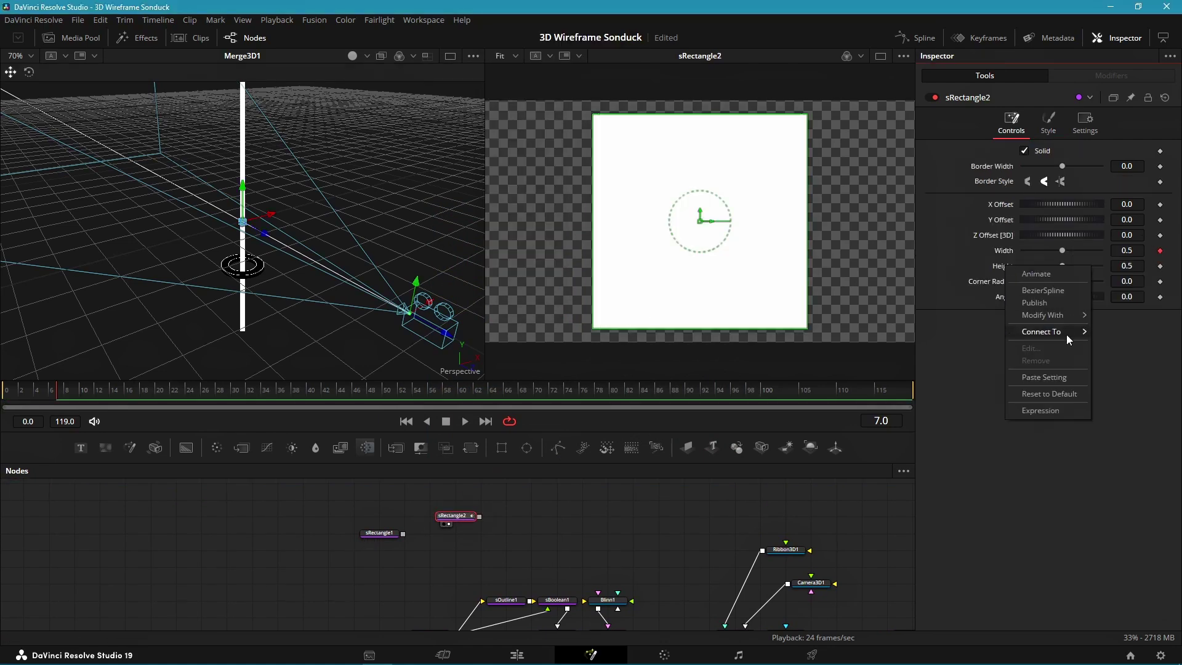
mouse_move(1102, 341)
left_click(1050, 344)
left_click_drag(1061, 265, 1026, 266)
left_click_drag(1125, 264, 1109, 265)
Add an sGrid node after the small square and merge it over the tall black rectangle.
key("shift+space")
type("sgrid")
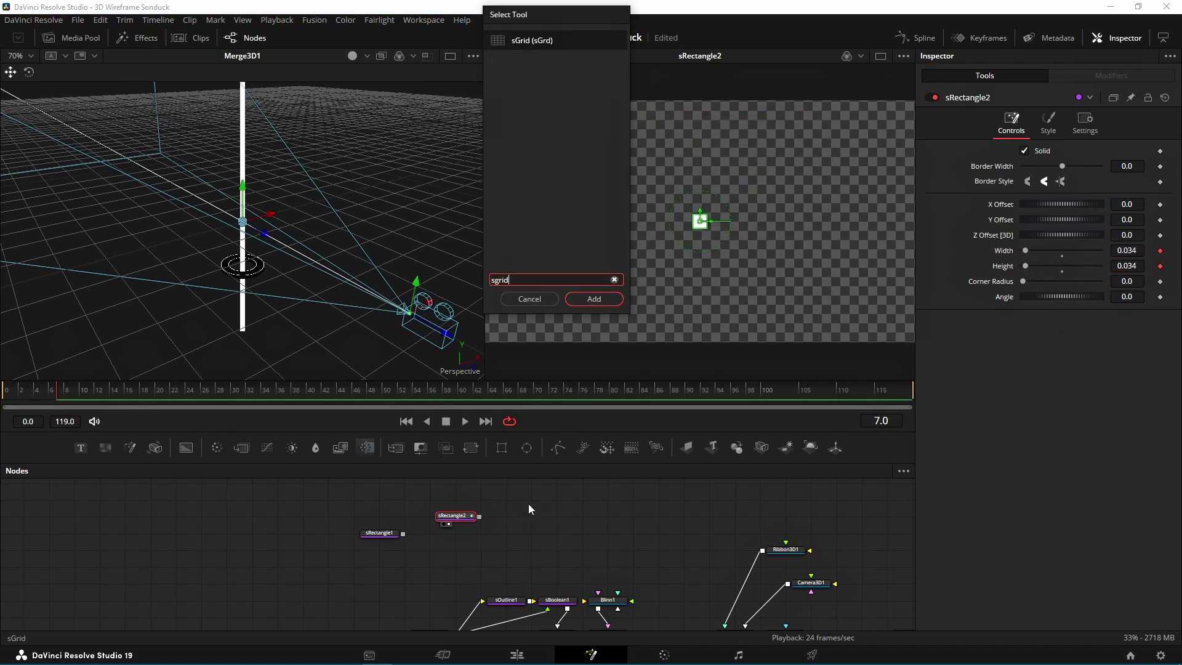
key("Return")
left_click_drag(530, 516, 650, 286)
left_click(523, 515)
Set the grid to 5 by 9 cells and adjust its X offset to fit the black rectangle.
left_click(1126, 151)
type("5")
key("Tab")
type("9")
key("Return")
left_click_drag(1070, 181, 1063, 182)
Refine the grid to 4 by 12 cells with an X offset of about 0.031, and slightly shrink the squares.
left_click_drag(1127, 152, 1127, 196)
left_click(1136, 167)
type("10")
key("Return")
left_click_drag(1126, 181, 1119, 181)
left_click(454, 516)
left_click_drag(1126, 266, 1119, 266)
left_click(518, 516)
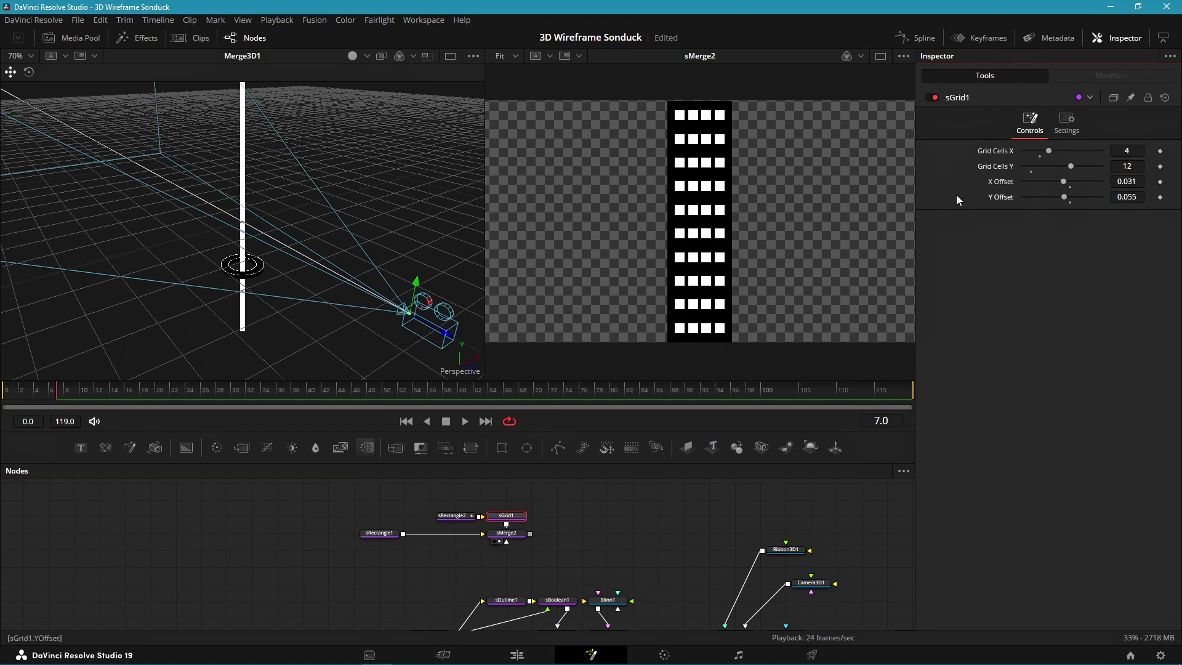
Replace sMerge2 with an sBoolean node that combines the tall rectangle with the grid of squares, and view it.
left_click(507, 535)
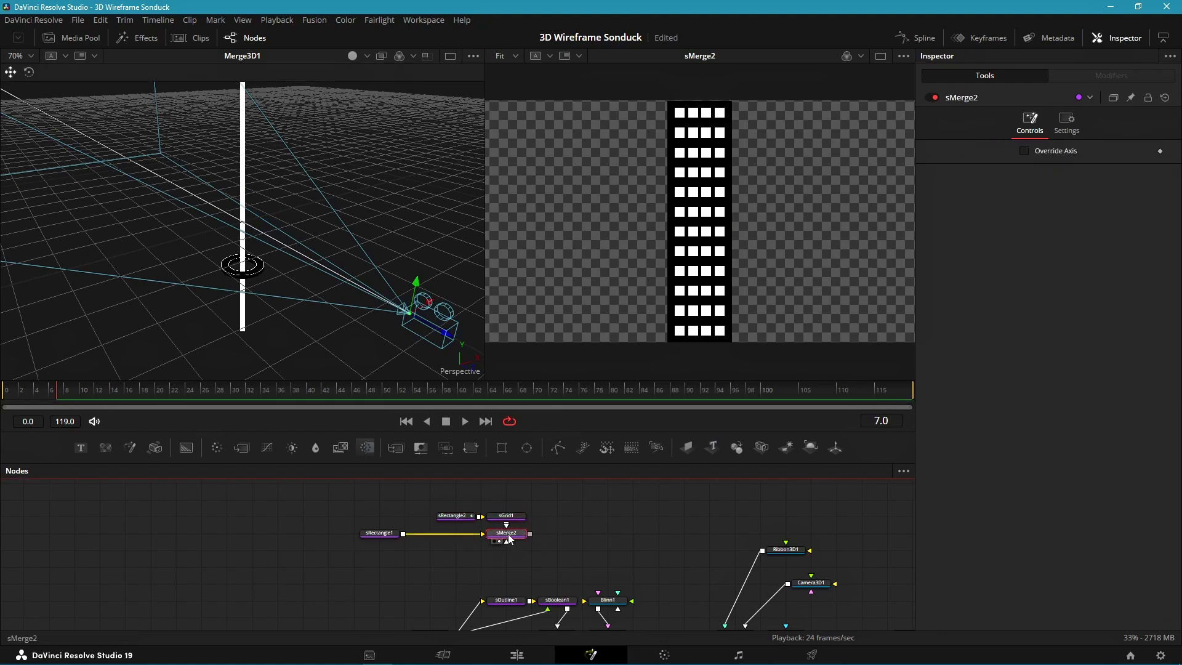
key("Delete")
key("shift+space")
type("sboo")
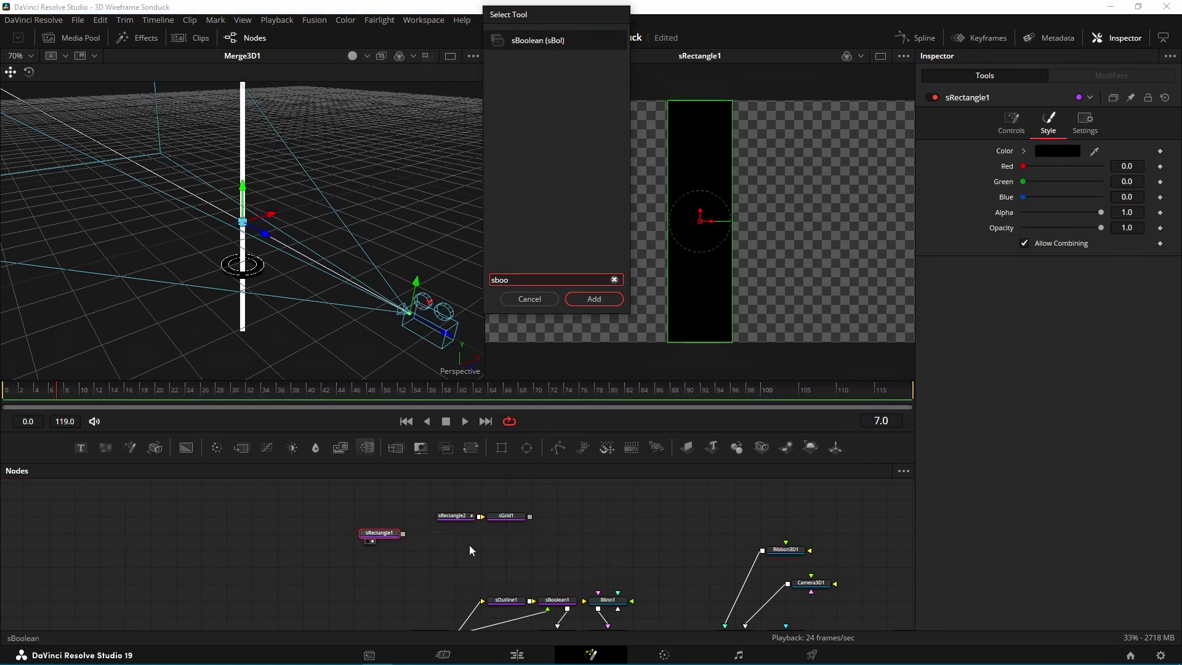
key("Return")
left_click(499, 542)
Set sBoolean2's operation to Subtract and its style mode to Keep.
left_click(1029, 151)
left_click(1040, 189)
left_click(1046, 166)
left_click(1040, 193)
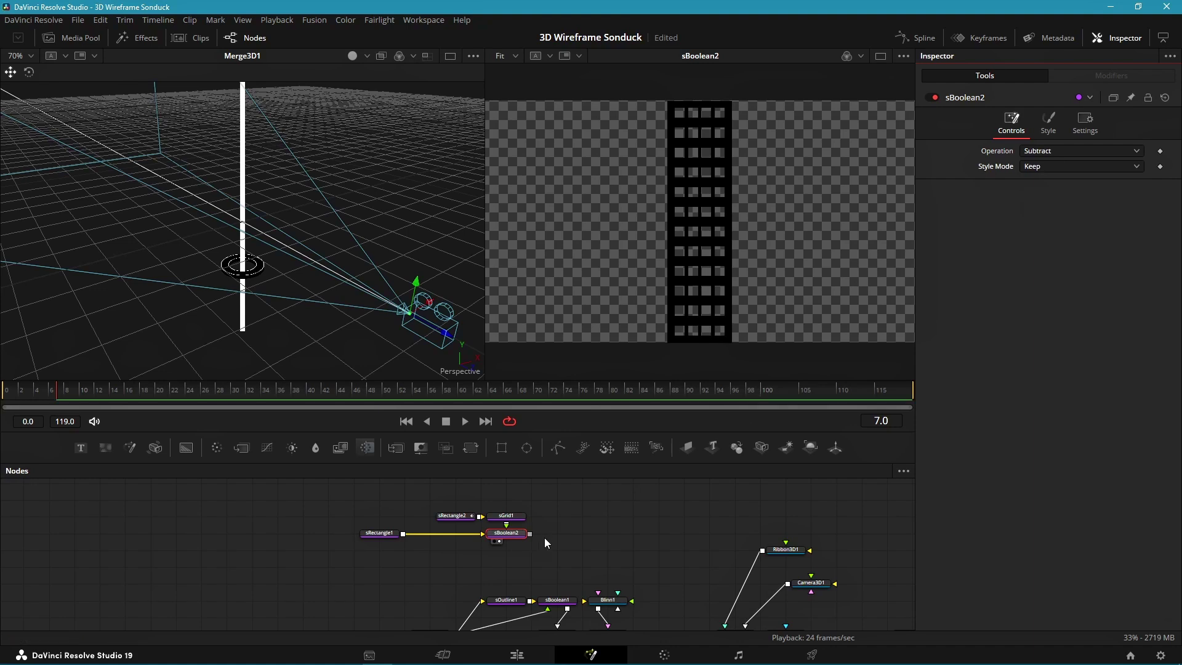
Add an sOutline node after sBoolean2, followed by another sBoolean node.
scroll(565, 536, "up", 2)
scroll(577, 531, "up", 2)
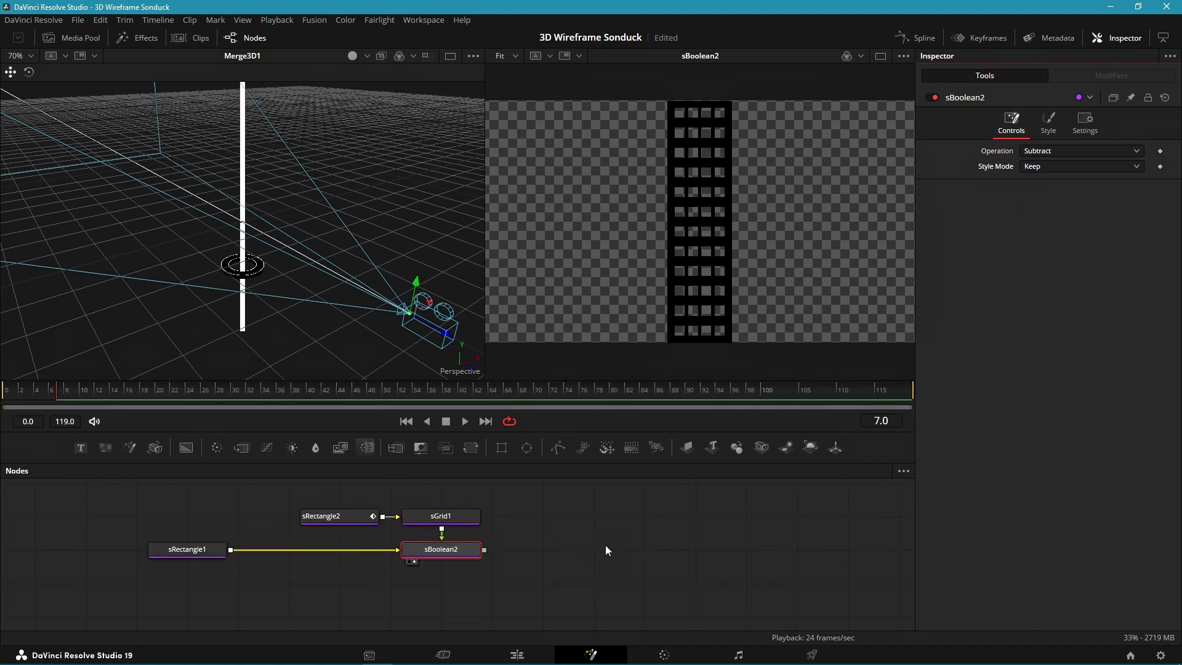
key("shift+space")
type("sou")
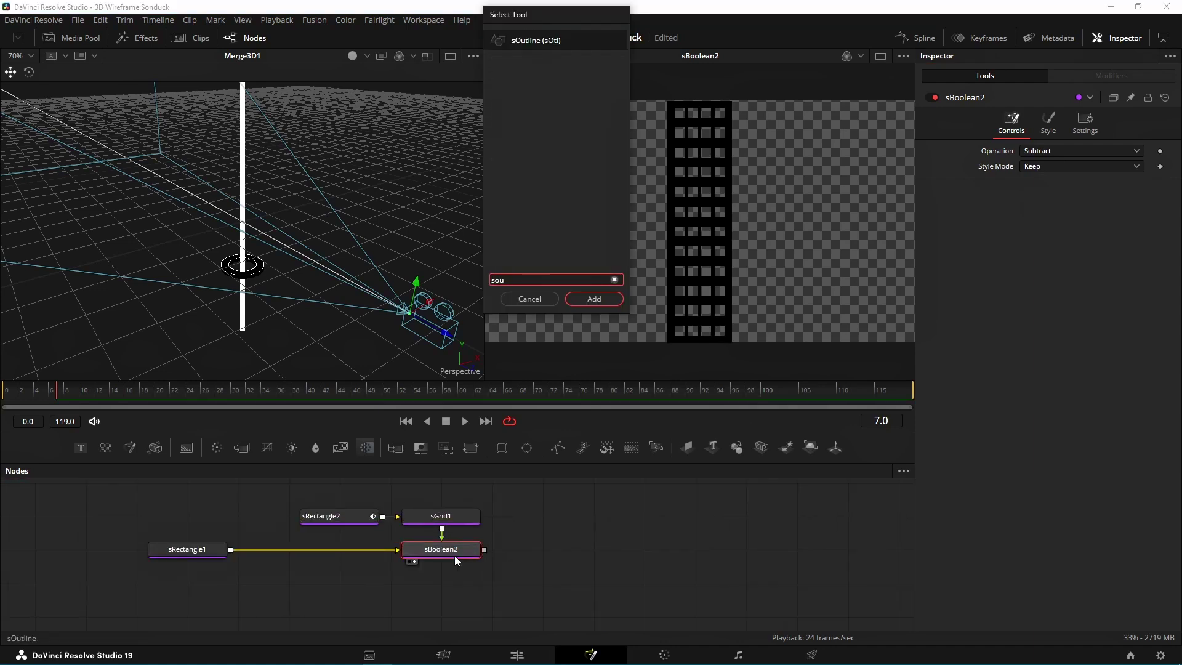
key("Return")
key("shift+space")
type("Sb")
key("Return")
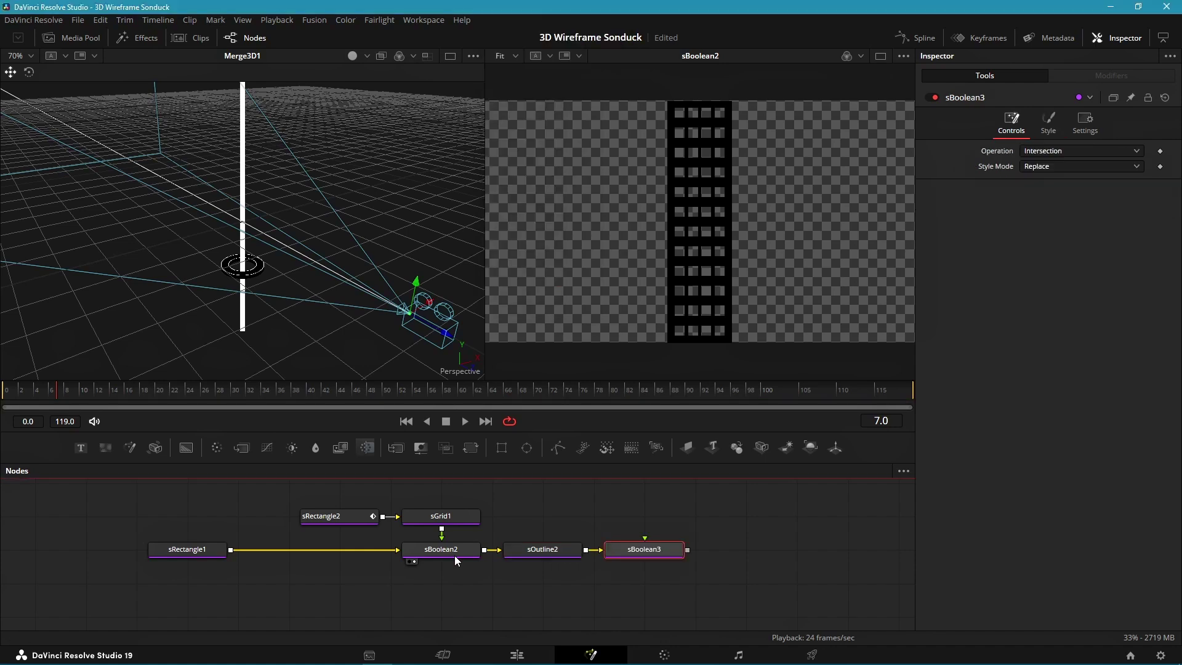
Move the outline and new Boolean nodes above the main line and connect sBoolean2's output to sBoolean3.
left_click_drag(578, 530, 728, 511)
left_click(489, 560)
left_click_drag(484, 549, 695, 516)
Thin the line of sOutline2 around the building and its windows, and select sBoolean3.
left_click(593, 516)
left_click_drag(1065, 150, 1062, 151)
scroll(691, 122, "up", 3)
left_click(695, 516)
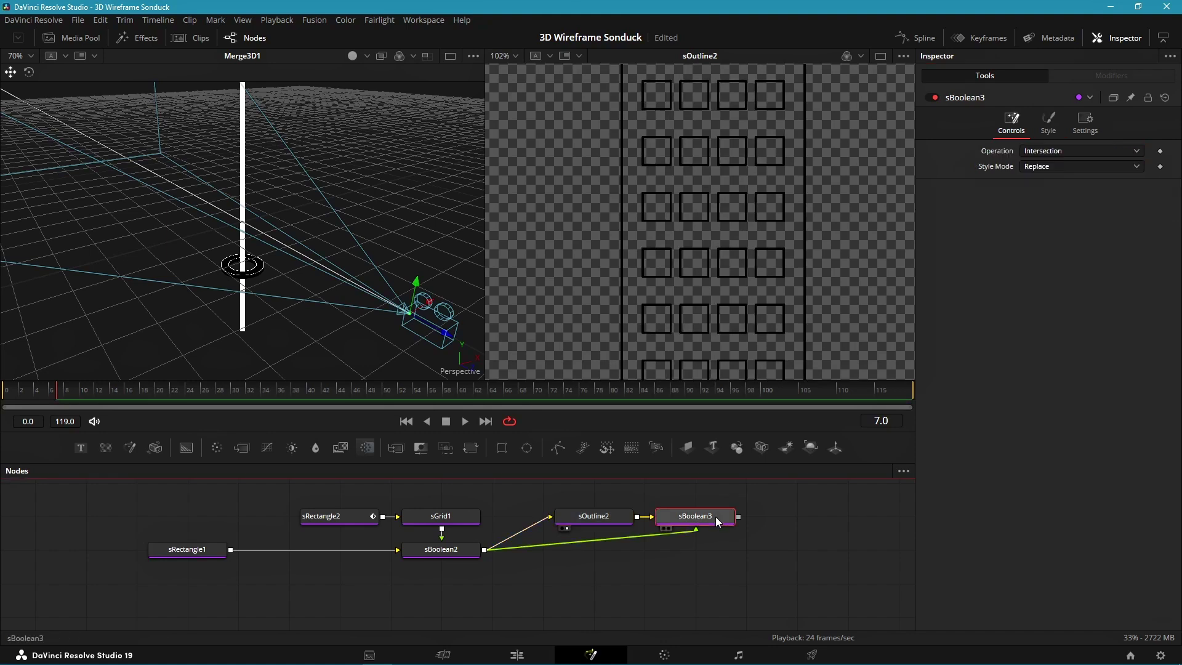
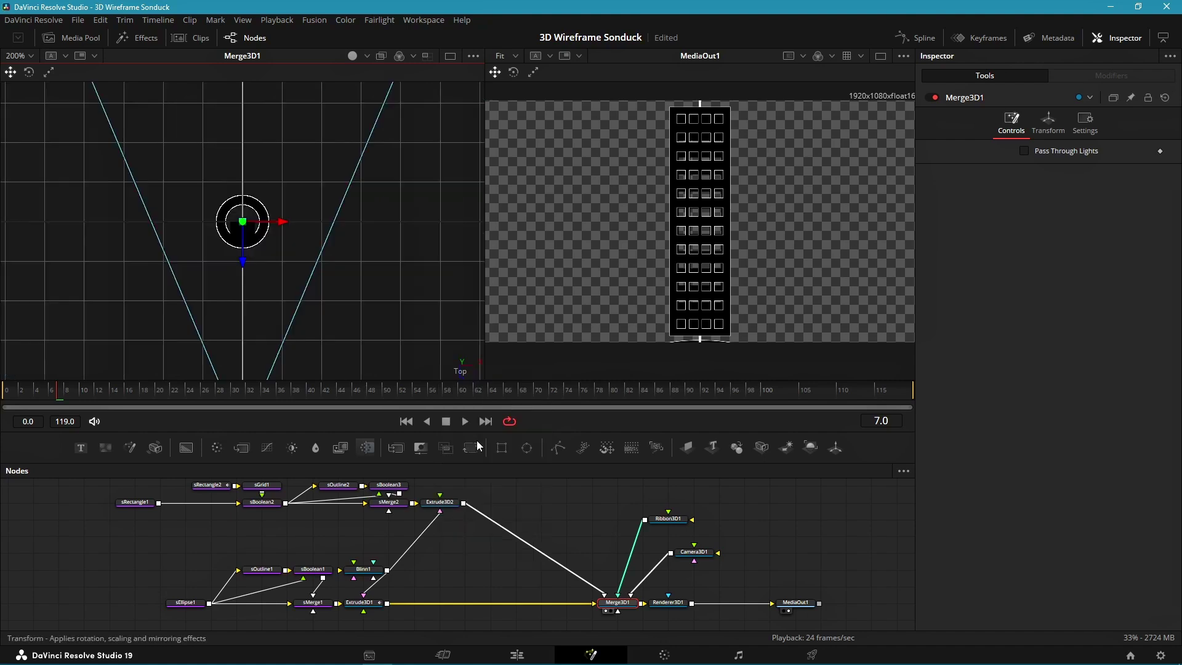
Scale the extruded building, Extrude3D2, up to about 2.48.
left_click(440, 502)
left_click(1067, 120)
left_click_drag(1037, 350, 1060, 356)
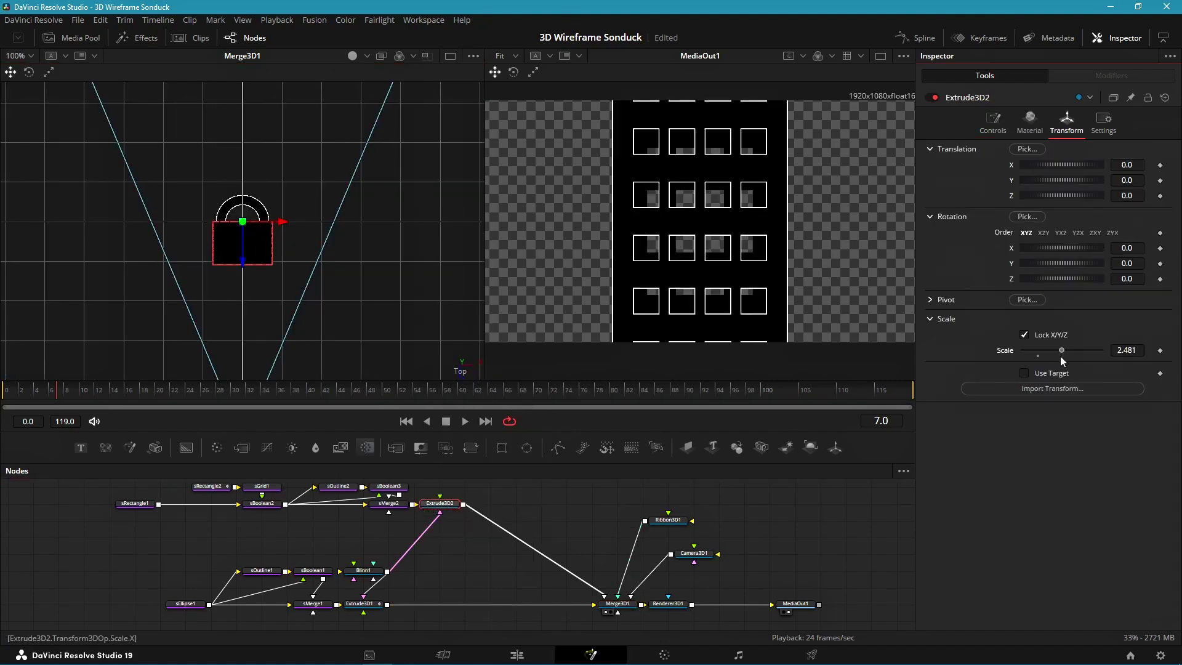
Move the building to about X -0.67, Z -0.26 and rotate it about 89.5 degrees around Y beside the ring.
left_click_drag(243, 260, 249, 205)
left_click_drag(284, 167, 201, 174)
double_click(1011, 264)
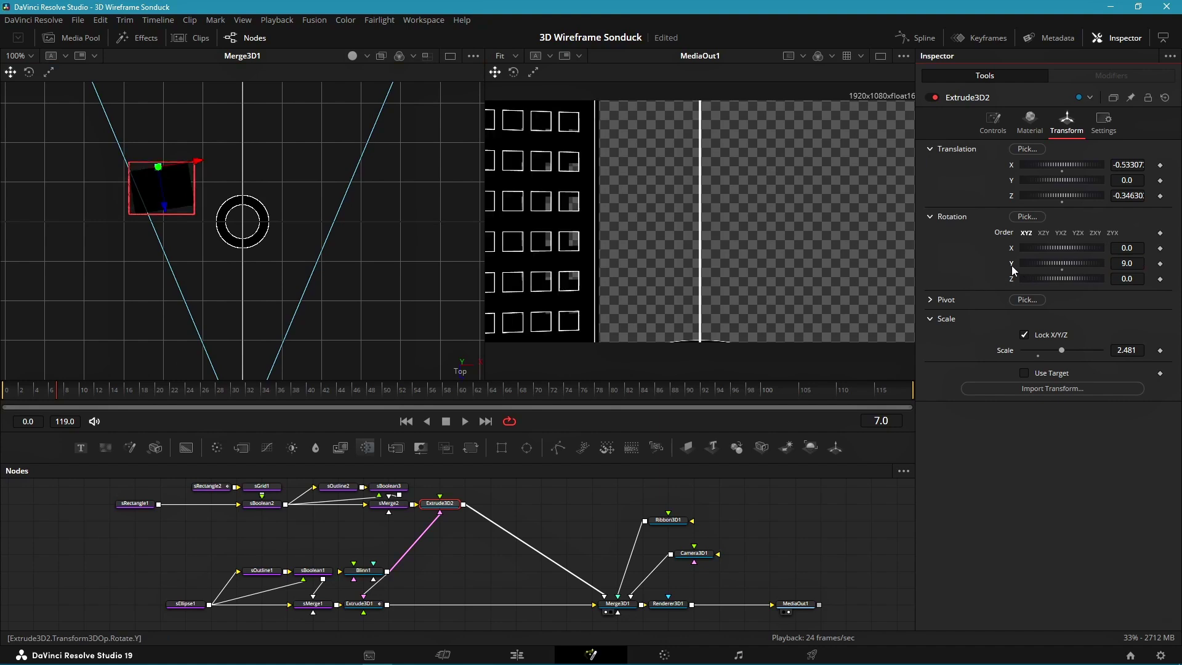
left_click(29, 73)
left_click_drag(194, 236, 176, 167)
key("q")
left_click_drag(138, 125, 145, 137)
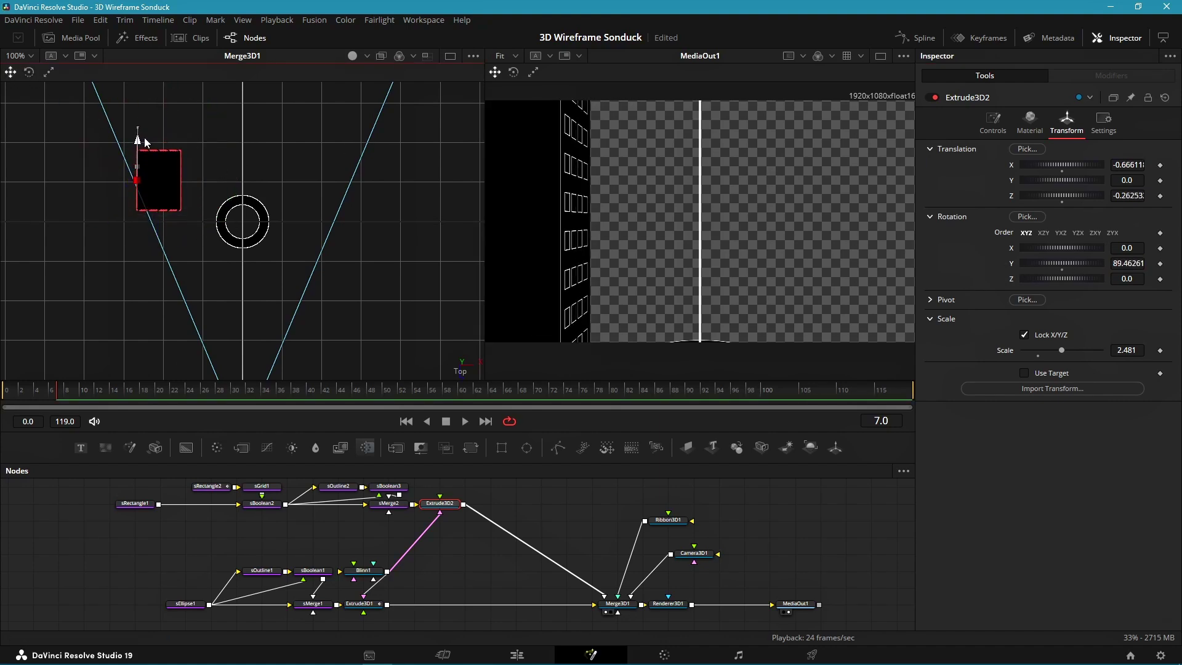
Add a Transform3D fed by Extrude3D2, connect it to Merge3D1 and shift the duplicate building to X about 1.17.
left_click(521, 501)
key("shift+space")
type("transf")
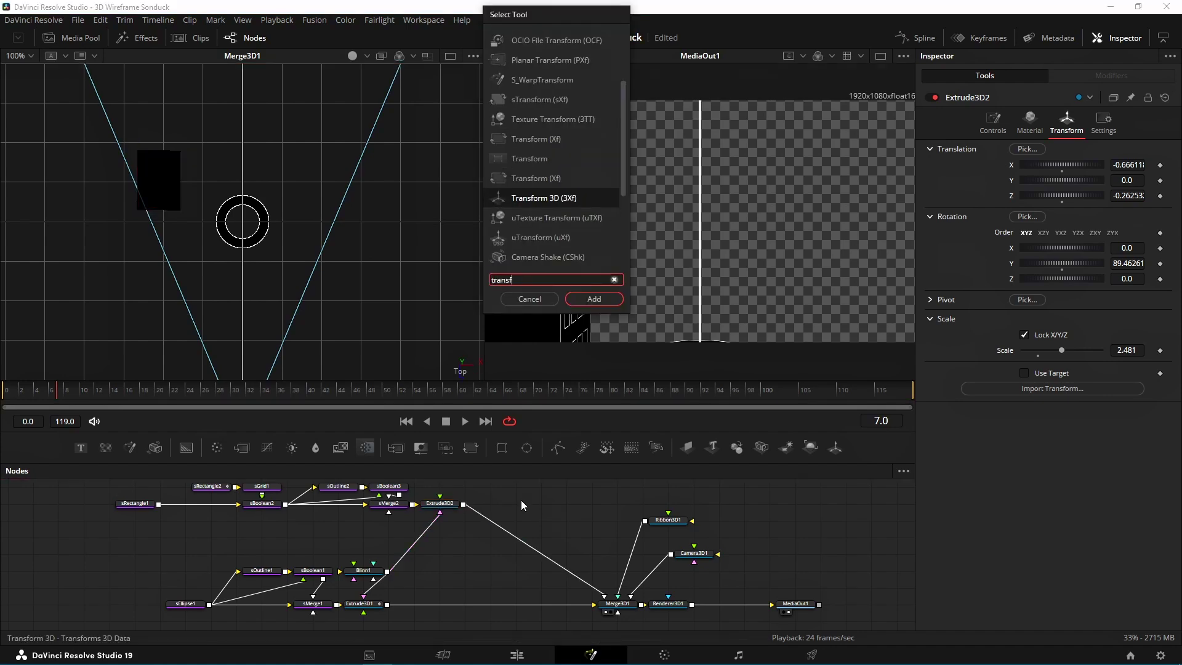
key("Return")
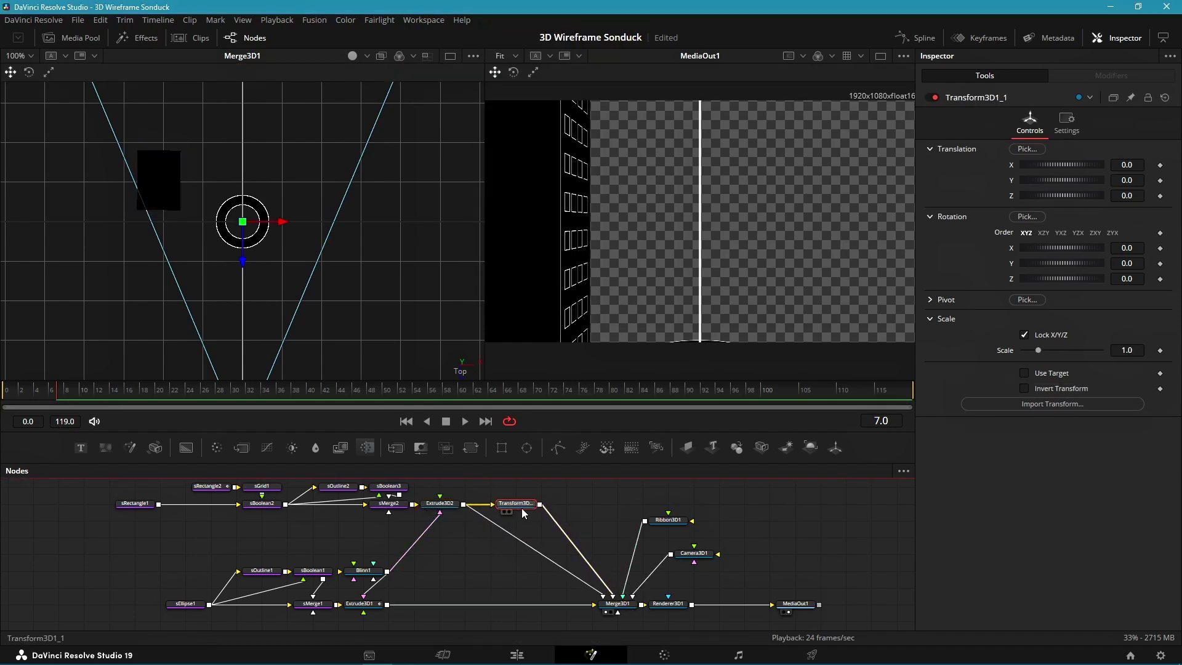
left_click_drag(1014, 298, 387, 192)
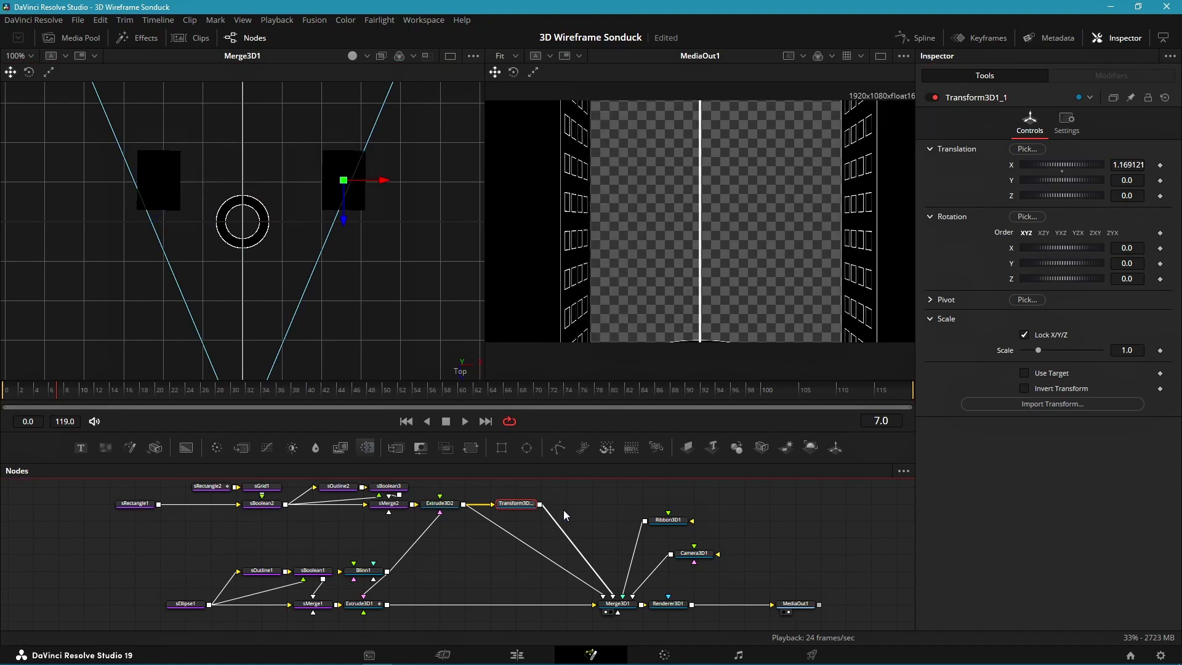
Paste a second Transform3D, connect it to Merge3D1 and place its building at X about 1.17, Z about 0.45.
key("ctrl+v")
left_click(592, 503)
left_click_drag(616, 504, 616, 596)
left_click_drag(343, 217, 386, 259)
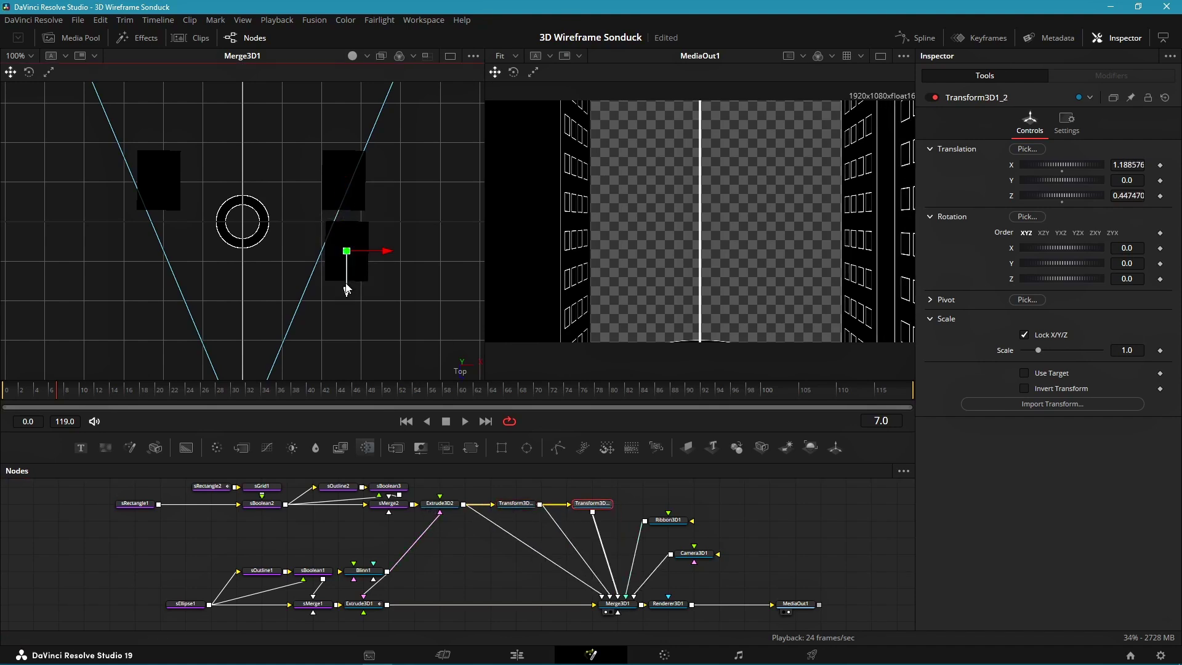
Paste a third Transform3D, connect it to Merge3D1 and shift its building to X about -0.02 on the opposite side.
key("ctrl+v")
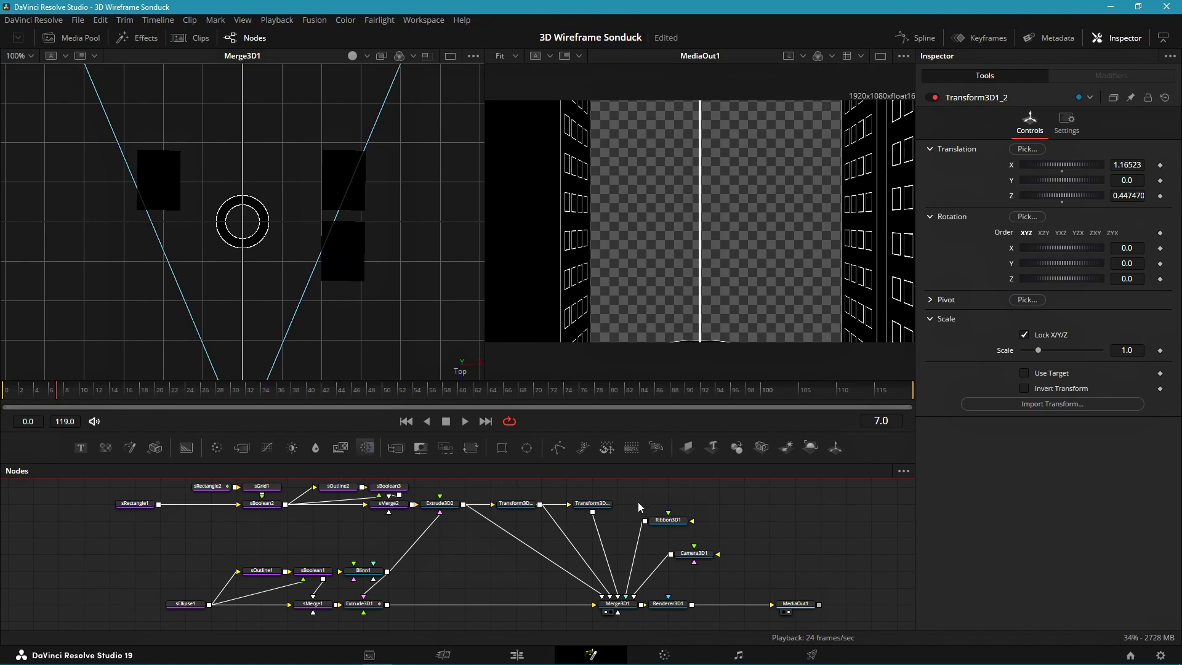
left_click_drag(668, 506, 617, 604)
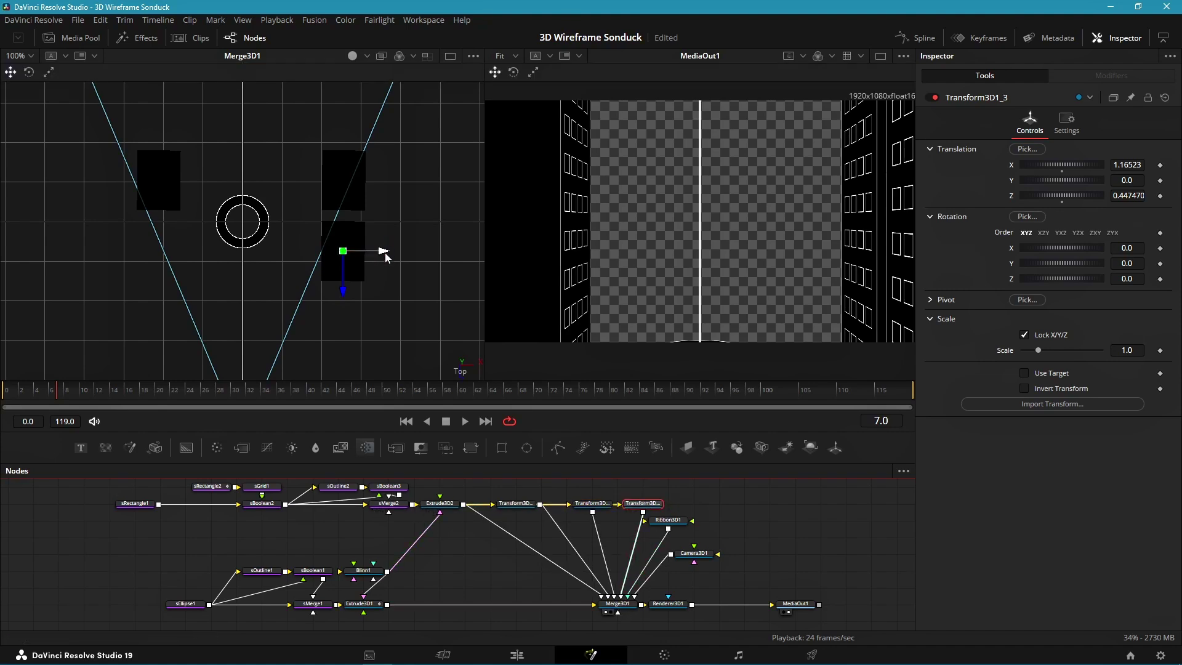
left_click_drag(386, 257, 197, 261)
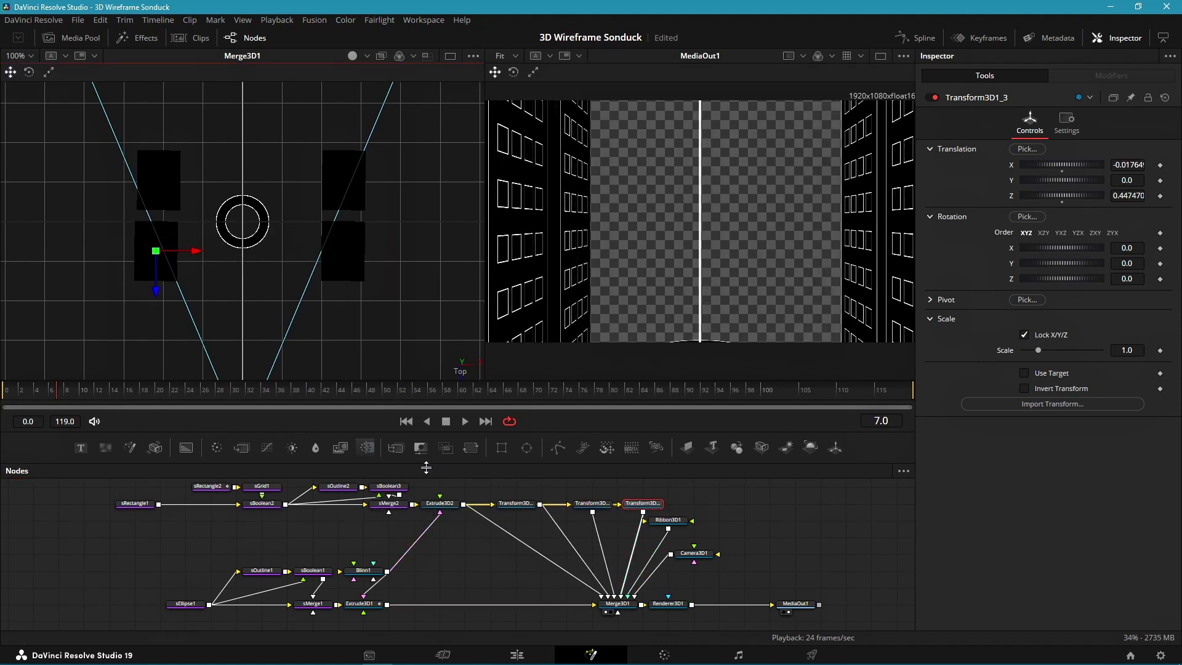
Tidy the node graph by moving Ribbon3D1 and Camera3D1 clear of the transforms and MediaOut1 farther from Renderer3D1.
left_click_drag(707, 572, 557, 514)
left_click_drag(619, 563, 718, 529)
left_click(736, 560)
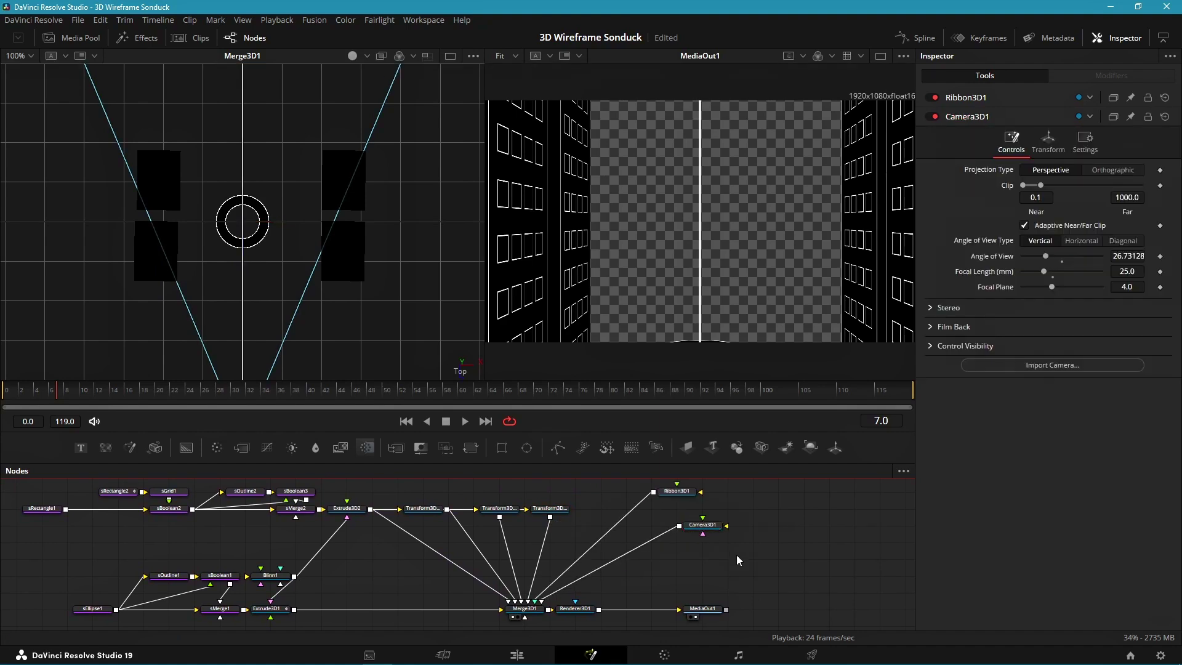
left_click_drag(662, 567, 635, 535)
left_click_drag(677, 577, 805, 578)
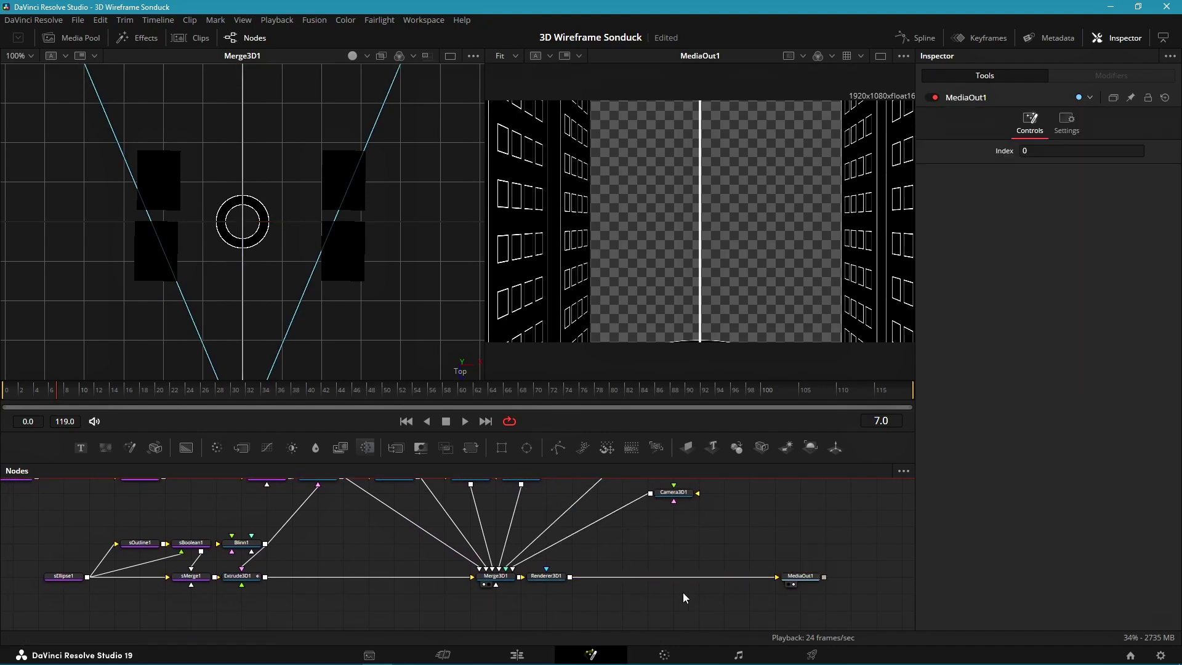
scroll(741, 572, "up", 3)
scroll(470, 578, "down", 5)
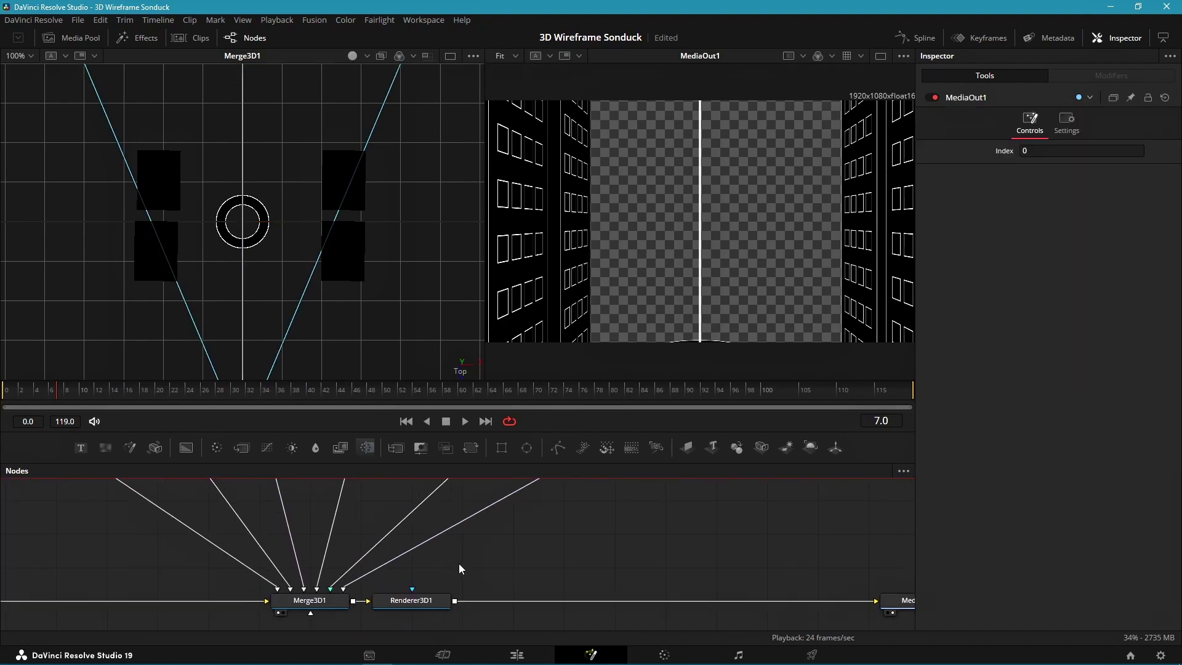
Keyframe Camera3D1's Z translation from 1.9461 at frame 0 to 1.3661 at frame 119.
left_click(656, 545)
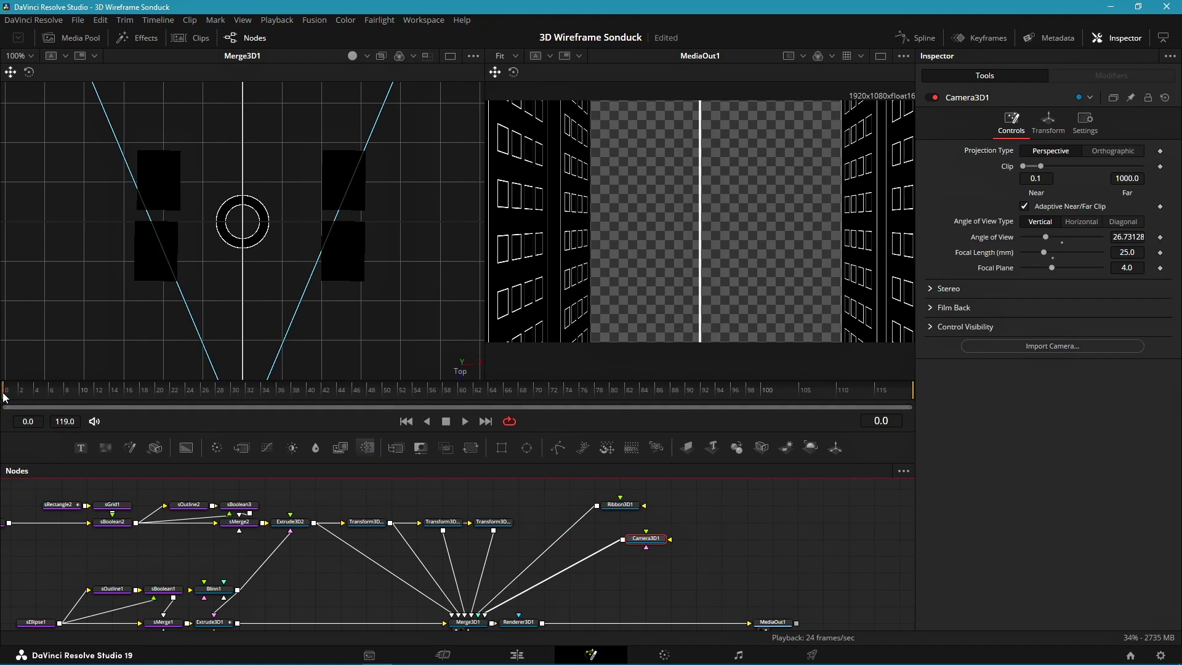
left_click(1048, 121)
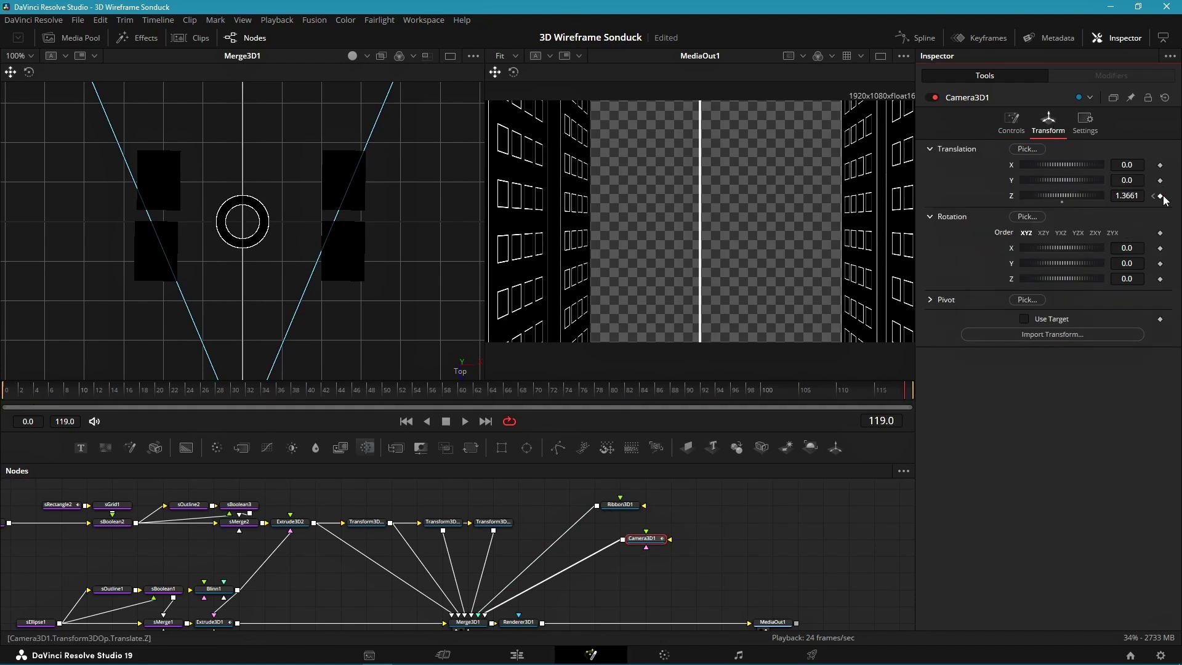
mouse_move(1140, 201)
left_mouse_down()
mouse_move(1108, 200)
mouse_move(1162, 196)
left_mouse_up()
left_click(1152, 197)
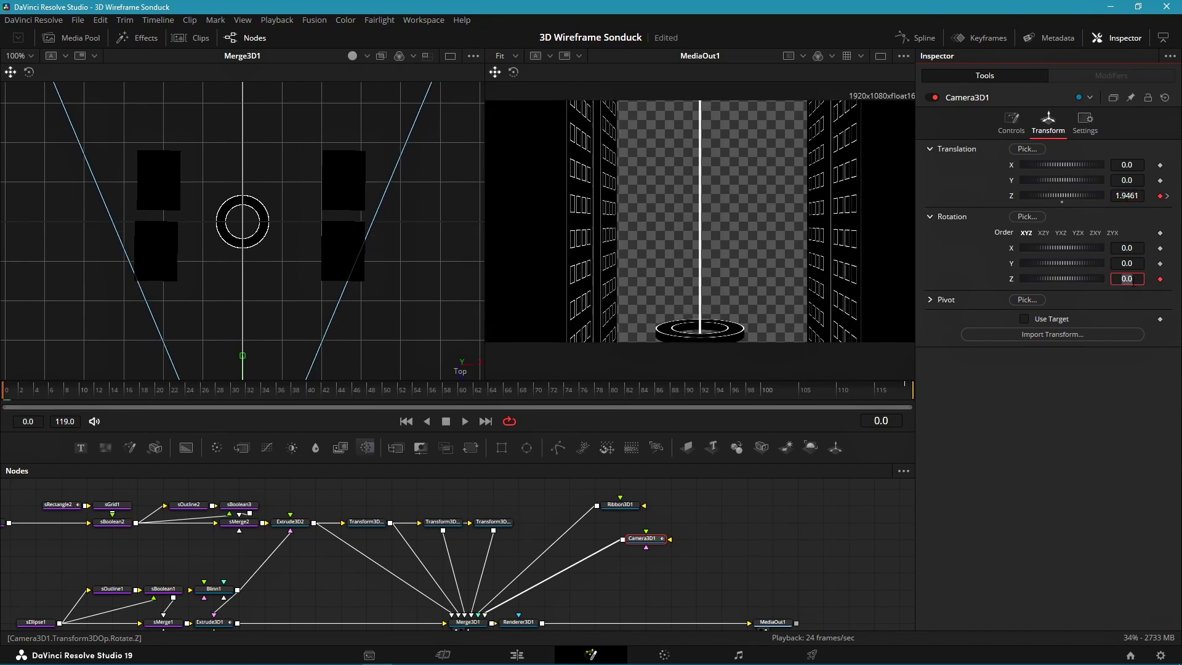
Set Camera3D1's keyframed Z rotation to -5.0 at frame 0 and play back the camera animation.
key("Return")
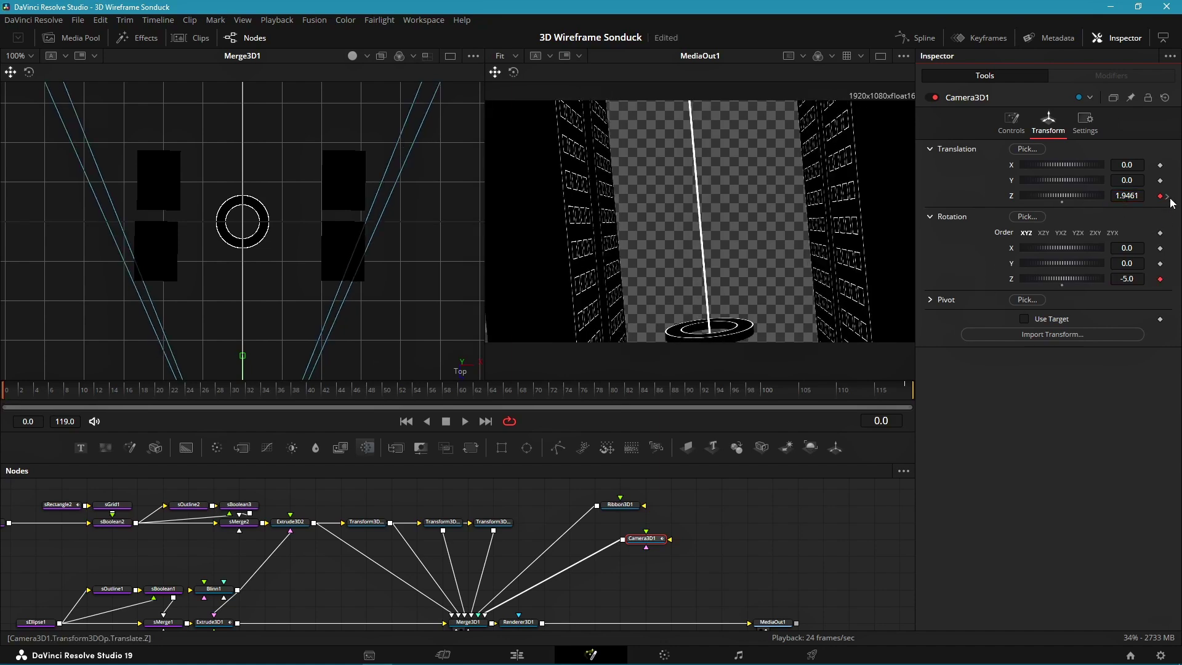
key("space")
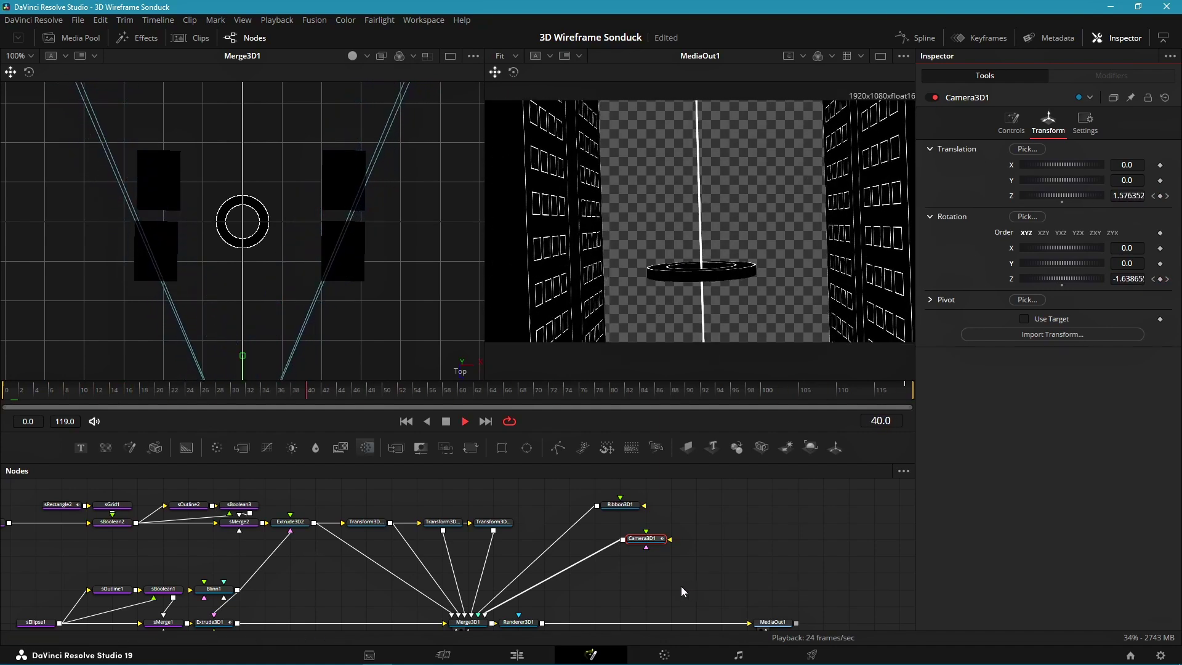
key("space")
Add a Background node masked by Renderer3D1's output and set its color to white.
left_click_drag(701, 589, 485, 531)
left_click(306, 565)
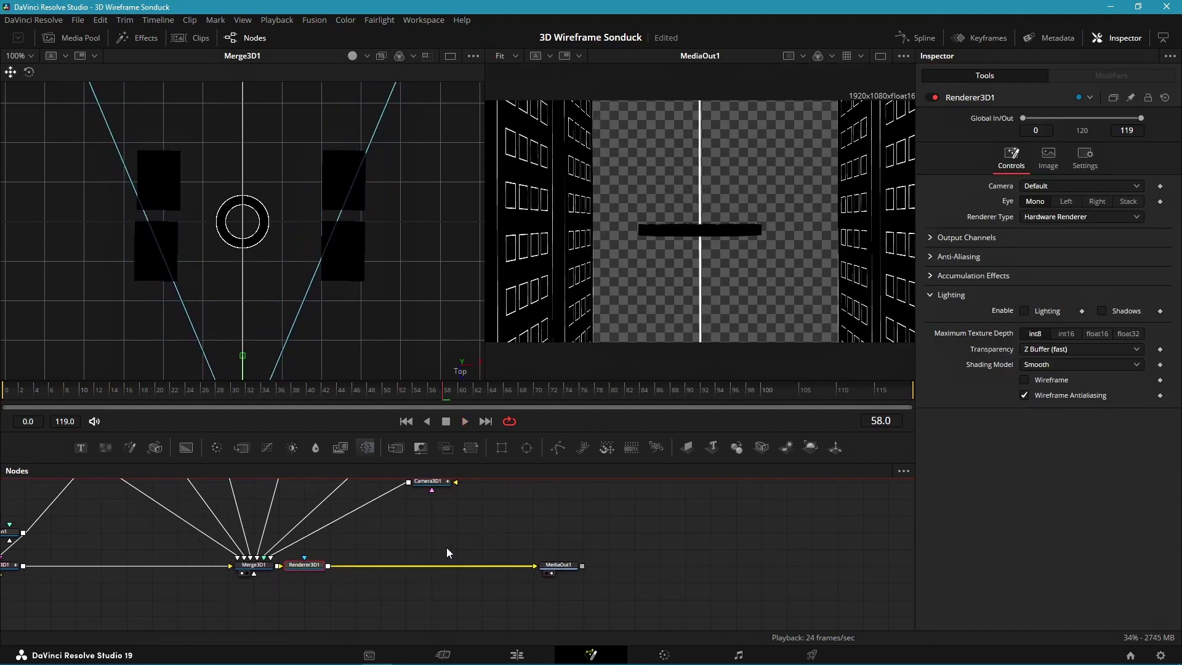
left_click_drag(186, 448, 399, 535)
left_click(1049, 224)
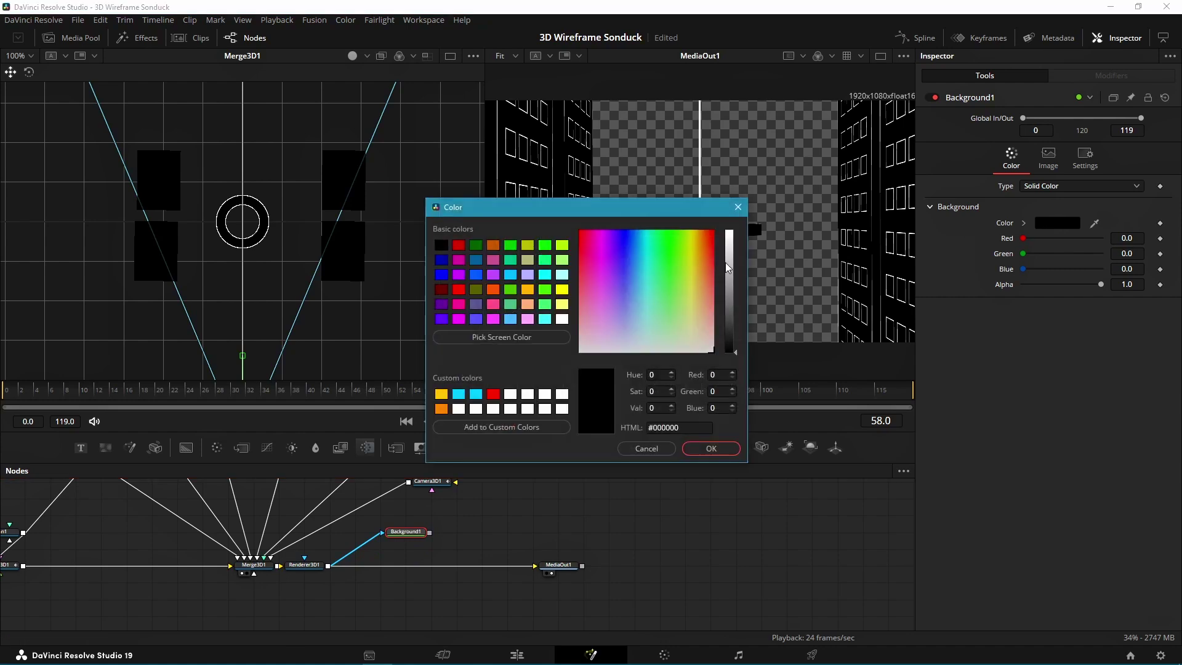
left_click_drag(727, 263, 728, 230)
left_click(711, 448)
Add an Edge Detect node after Background1, show it in the viewer and set its mode to Grayscale Edges.
key("shift+space")
type("edge")
key("Return")
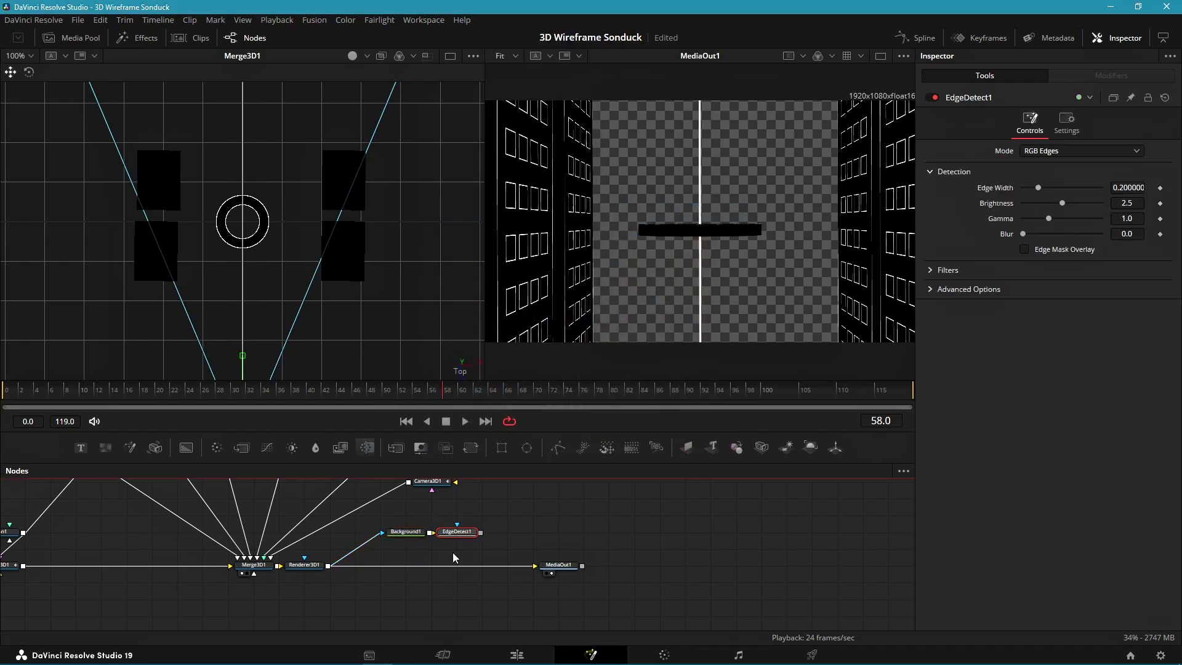
left_click_drag(466, 531, 638, 284)
left_click(1044, 154)
left_click(1051, 182)
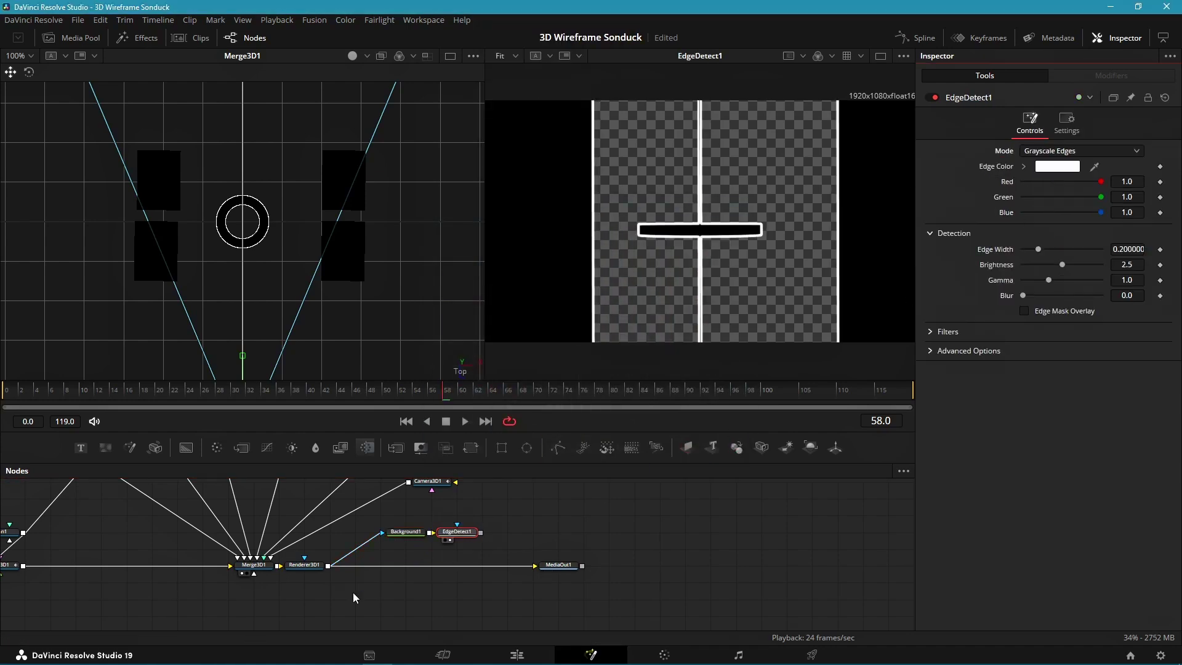
Merge EdgeDetect1 over Renderer3D1's output, view the merge, and set the edge width to 0.11 and brightness to 5.0.
left_click_drag(481, 532, 328, 566)
left_click_drag(462, 568, 676, 257)
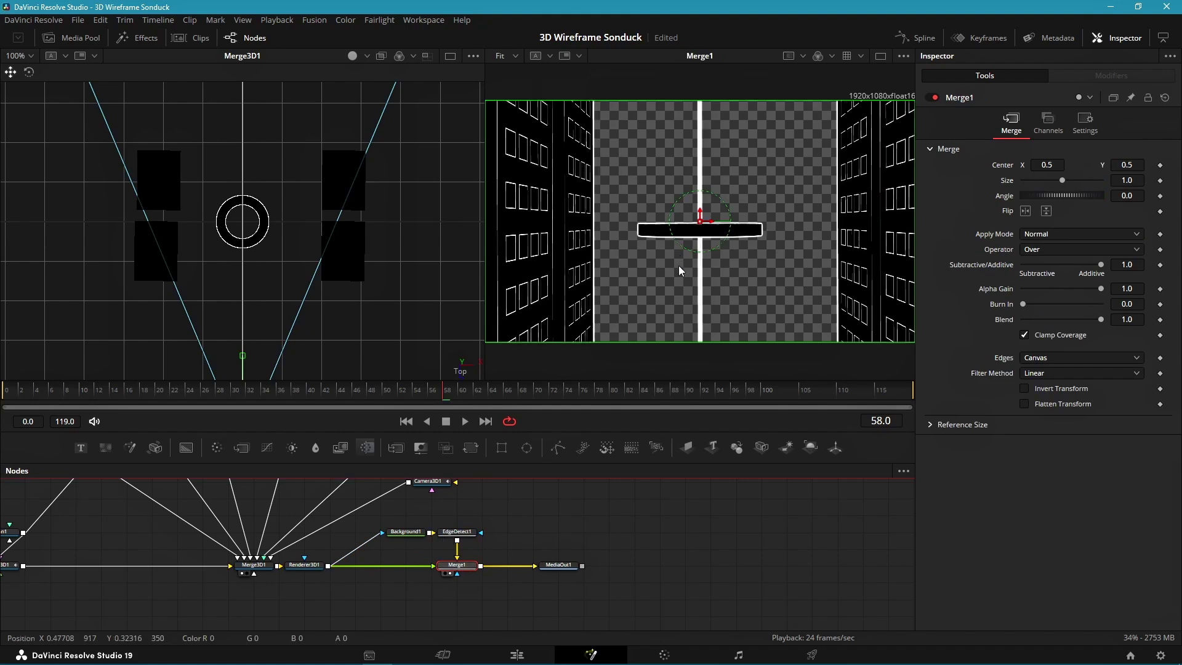
scroll(675, 255, "up", 2)
left_click(463, 533)
mouse_move(1039, 249)
left_mouse_down()
mouse_move(1066, 265)
mouse_move(1032, 255)
left_mouse_up()
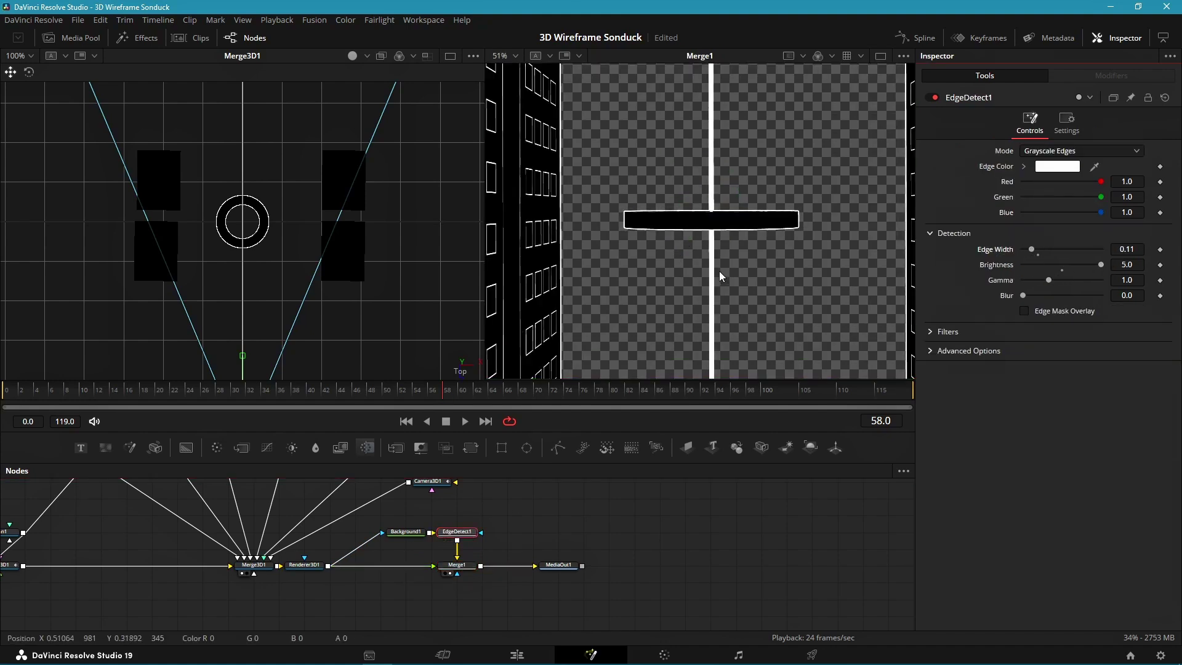
scroll(720, 270, "down", 2)
Thicken the building window outlines by setting sOutline2's thickness to 0.0049.
left_click_drag(216, 524, 640, 579)
left_click(397, 503)
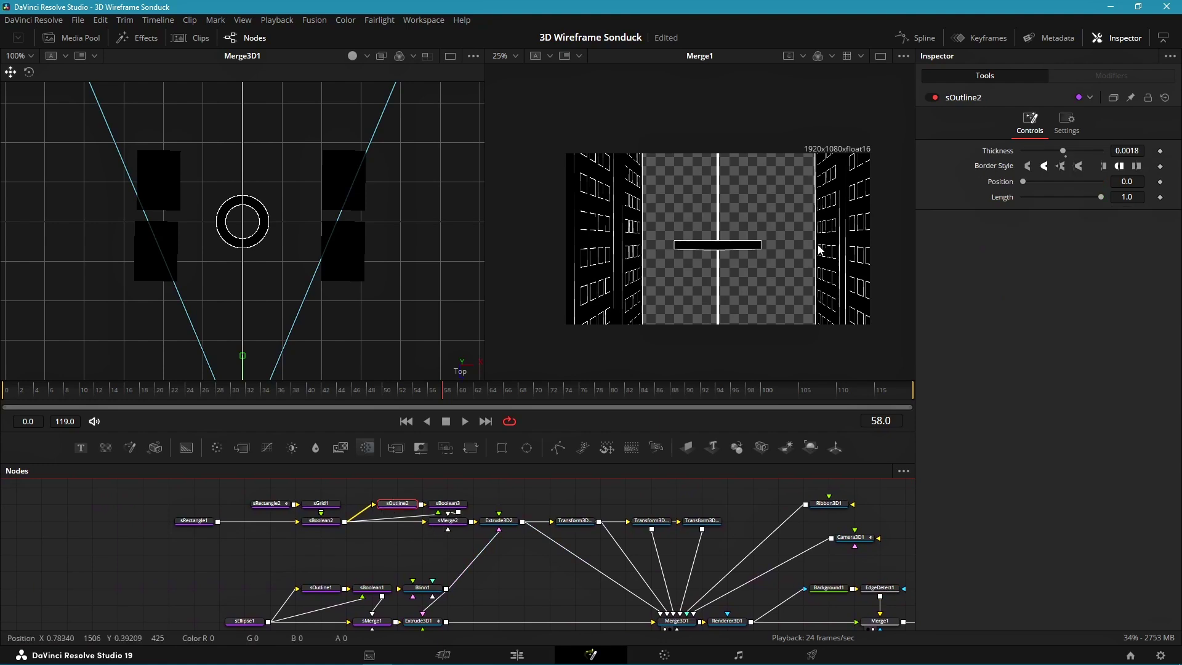
scroll(531, 191, "up", 2)
left_click_drag(1063, 150, 1063, 151)
left_click_drag(818, 275, 704, 256)
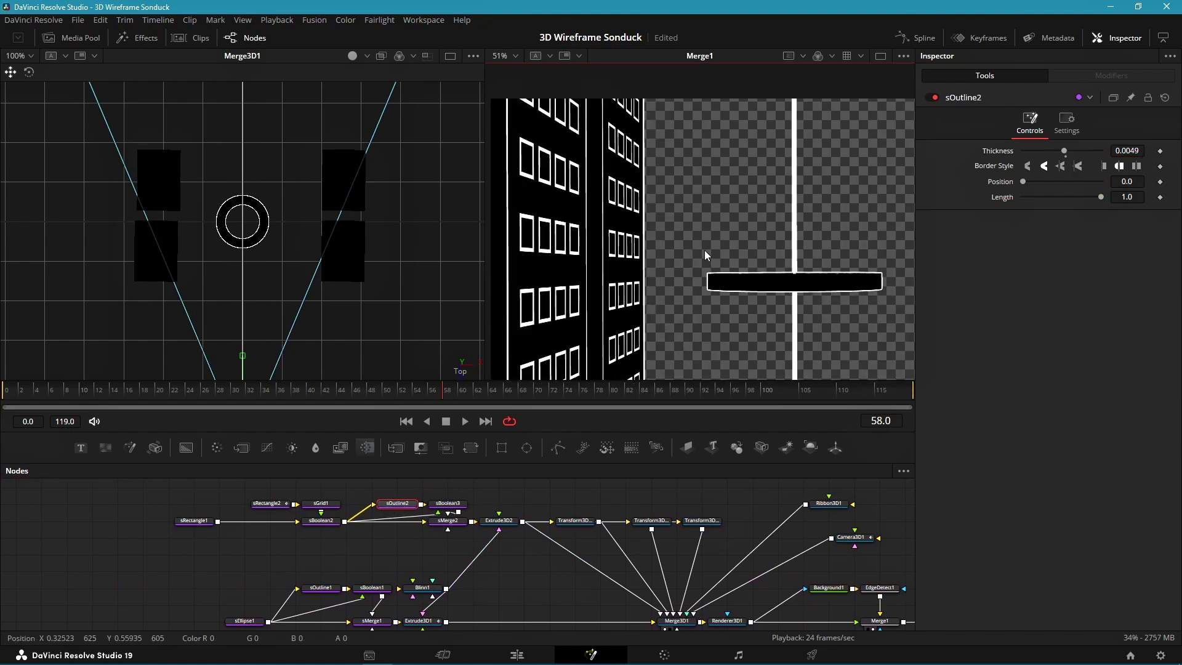
scroll(690, 246, "down", 2)
Add a Glow node between Merge1 and MediaOut1.
left_click_drag(833, 570, 458, 515)
left_click(505, 565)
scroll(626, 572, "up", 2)
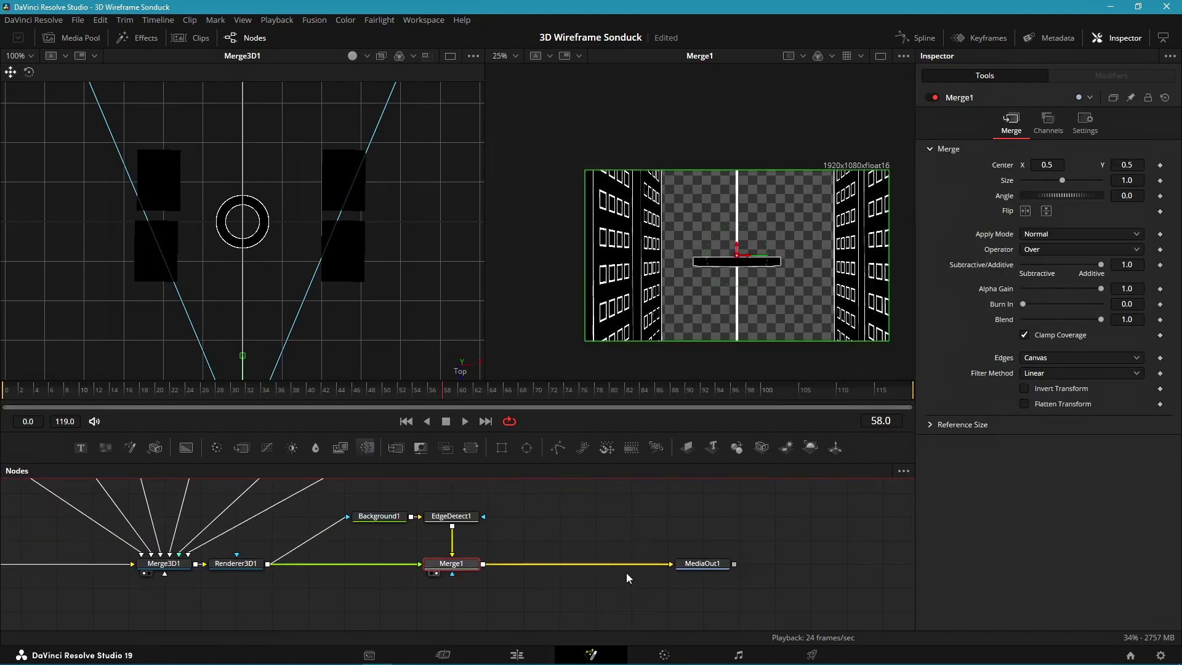
key("shift+space")
type("edge")
key("BackSpace")
key("BackSpace")
key("BackSpace")
key("BackSpace")
type("glow")
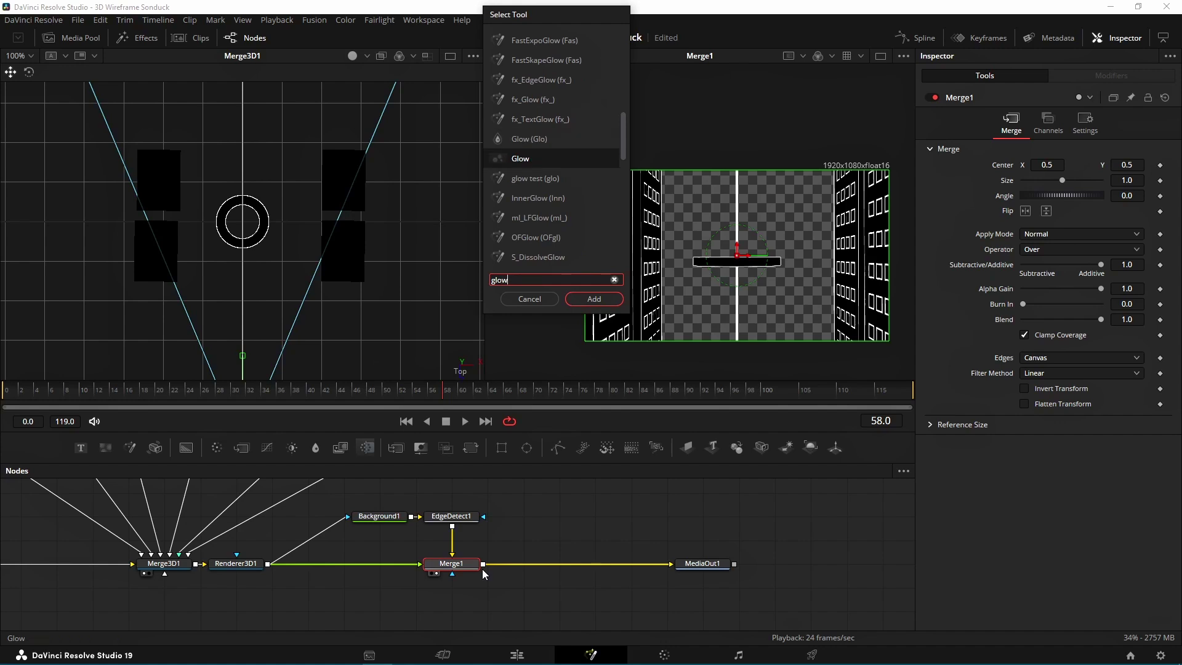
key("Return")
Turn off the checkerboard underlay in the Merge1 viewer so transparent areas show black.
right_click(674, 319)
mouse_move(730, 364)
left_click(834, 364)
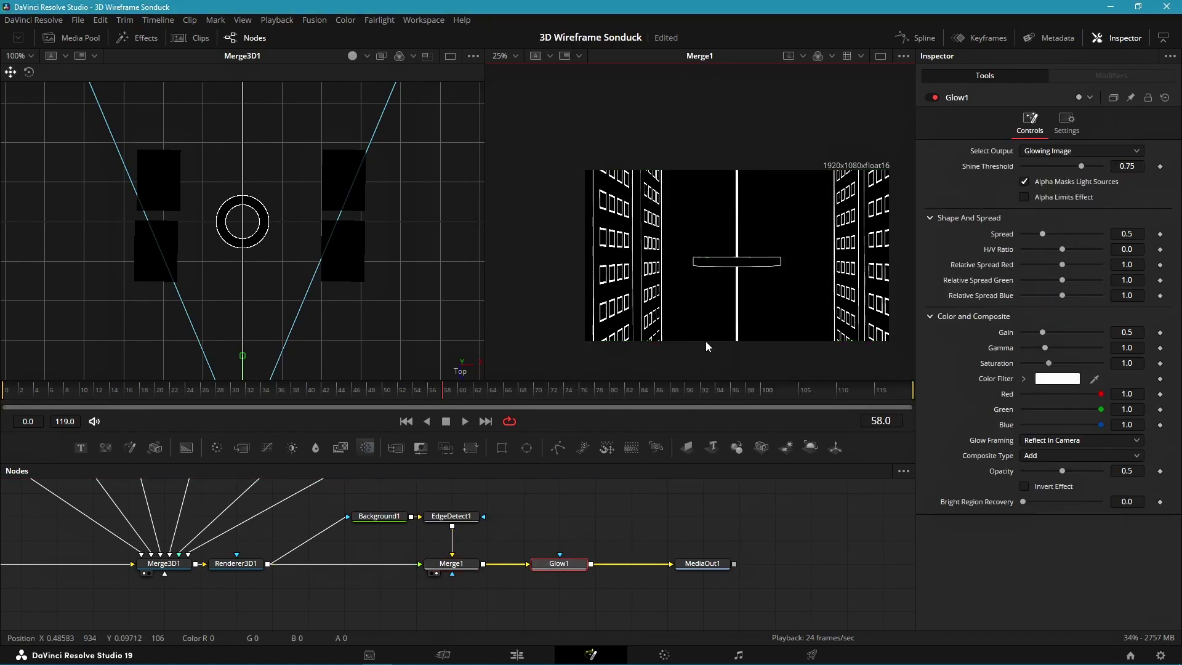
Show Glow1 in the viewer and set its spread to 0.189 and gain to 0.772.
key("2")
scroll(710, 245, "up", 2)
left_click(1030, 235)
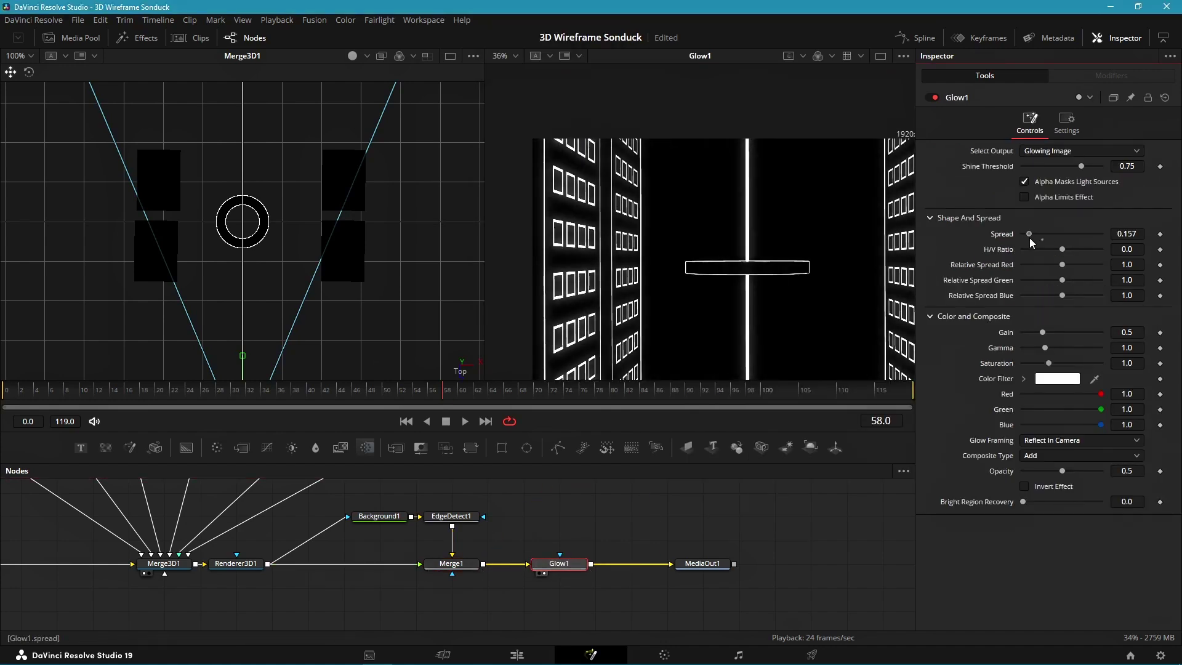
left_click_drag(1042, 334, 1053, 334)
left_click_drag(1029, 235, 1032, 241)
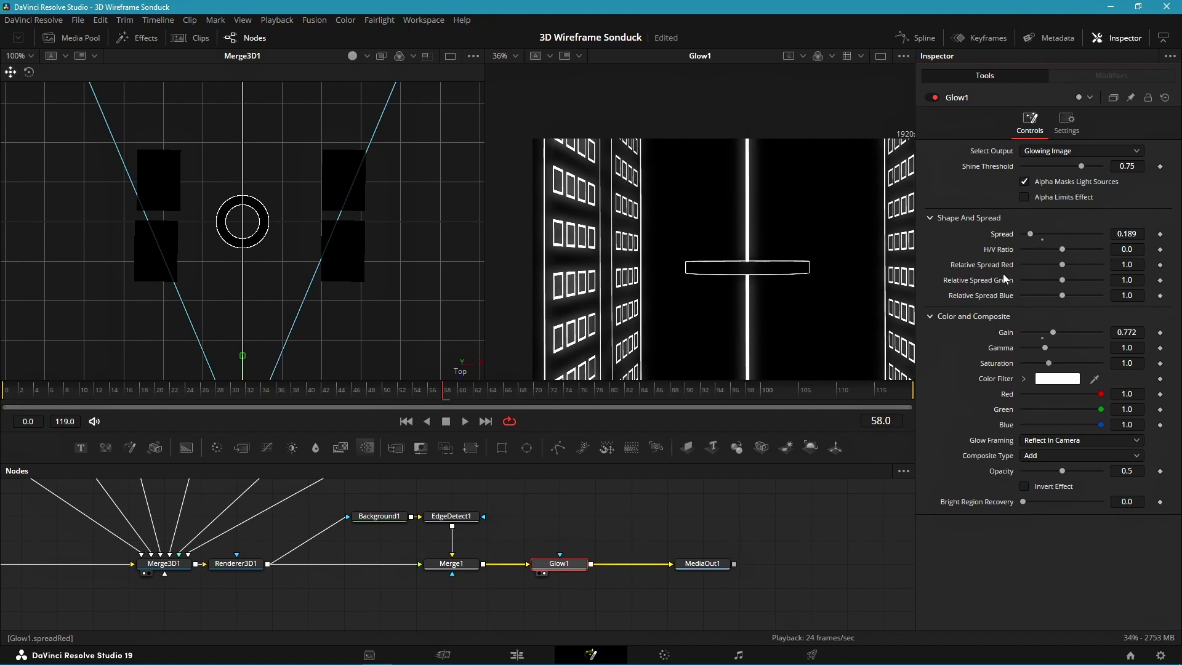
Duplicate Glow1 directly after itself, show the copy in the viewer and set its spread to 0.551.
left_click(582, 565)
key("ctrl+c")
key("ctrl+v")
left_click_drag(653, 567, 701, 308)
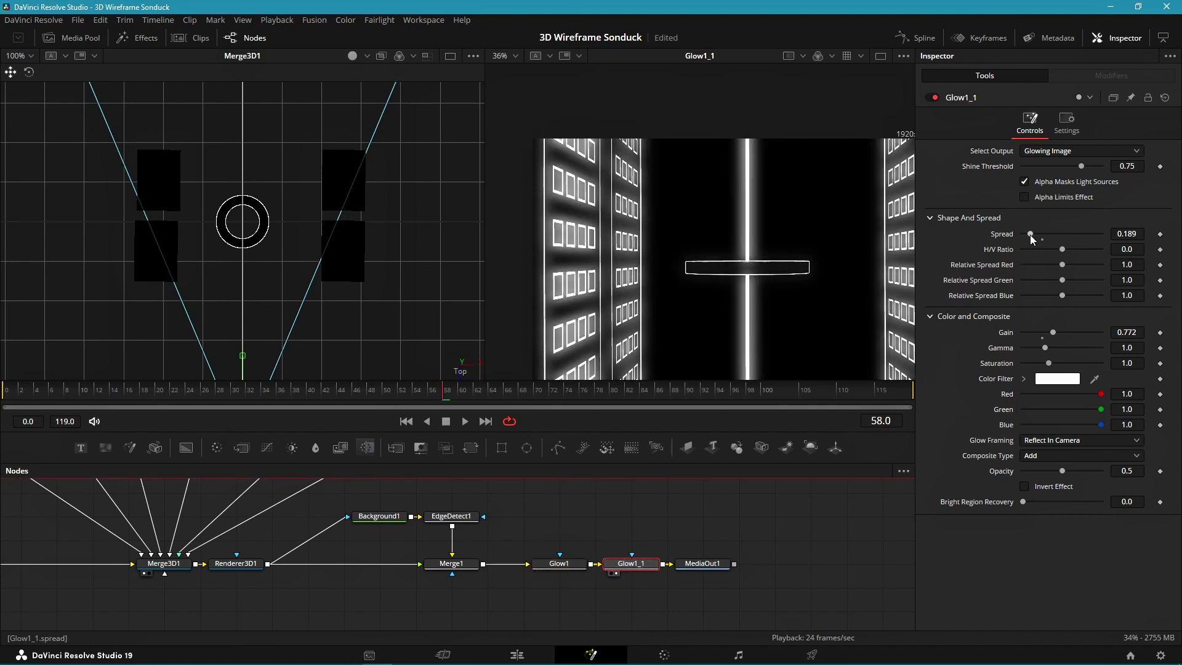
left_click_drag(1031, 236, 1051, 242)
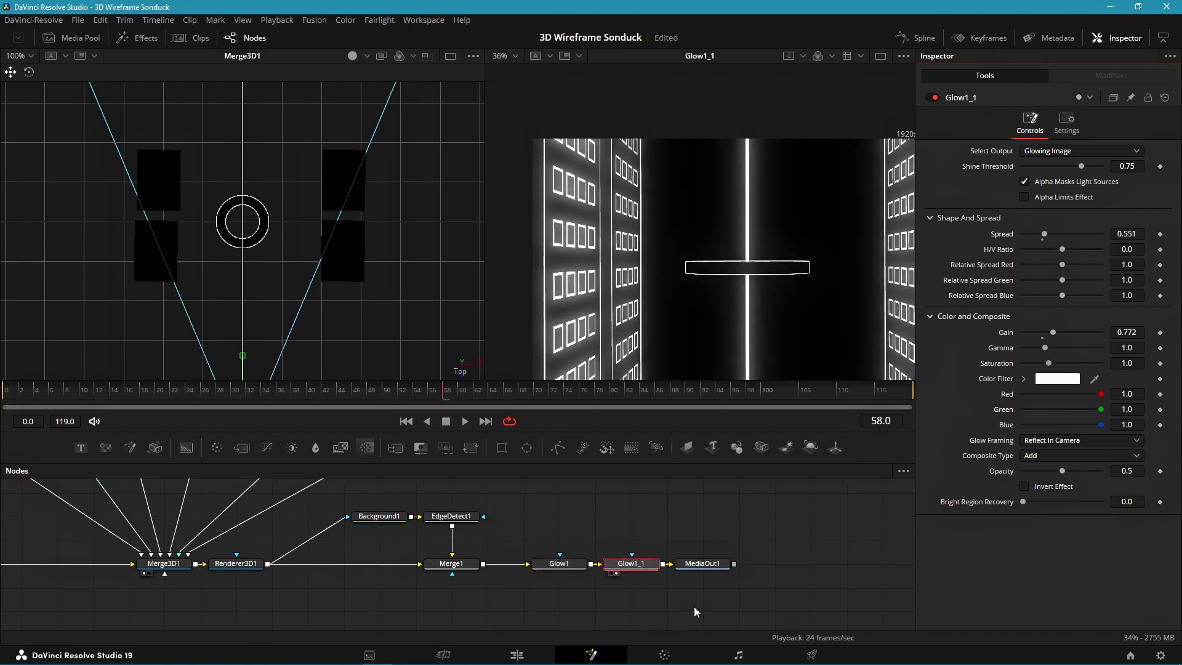
Add a Grain node after Glow1_1 and inspect its result in the viewer.
scroll(695, 612, "right", 3)
key("shift+space")
type("grain")
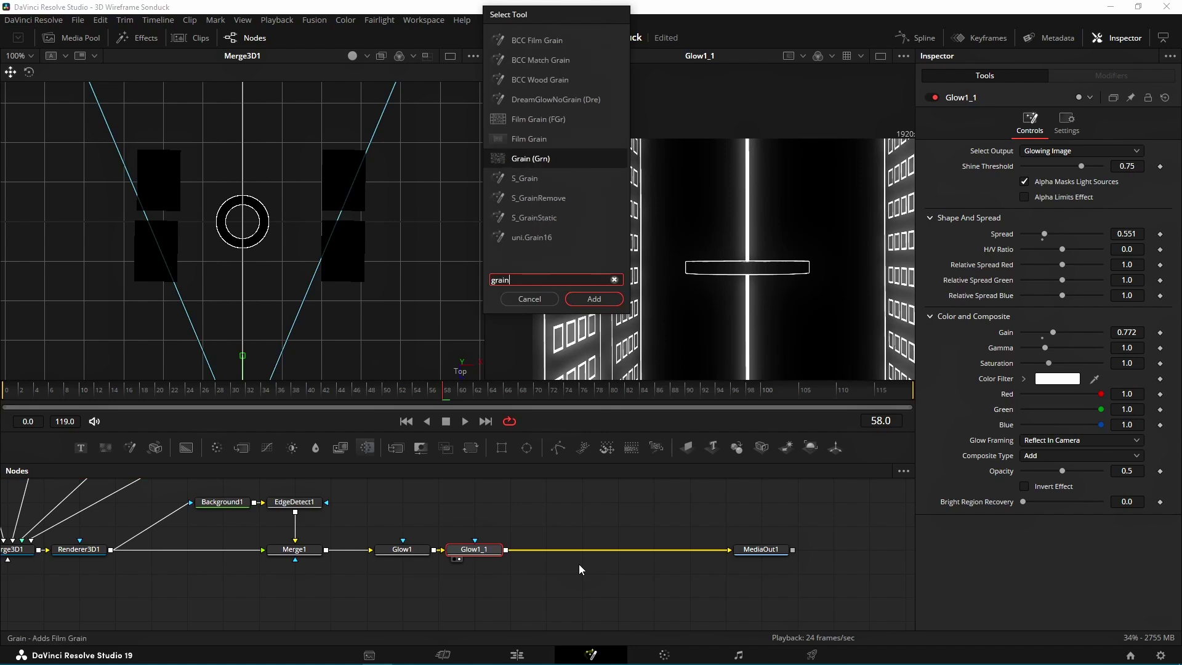
key("Return")
scroll(778, 214, "up", 2)
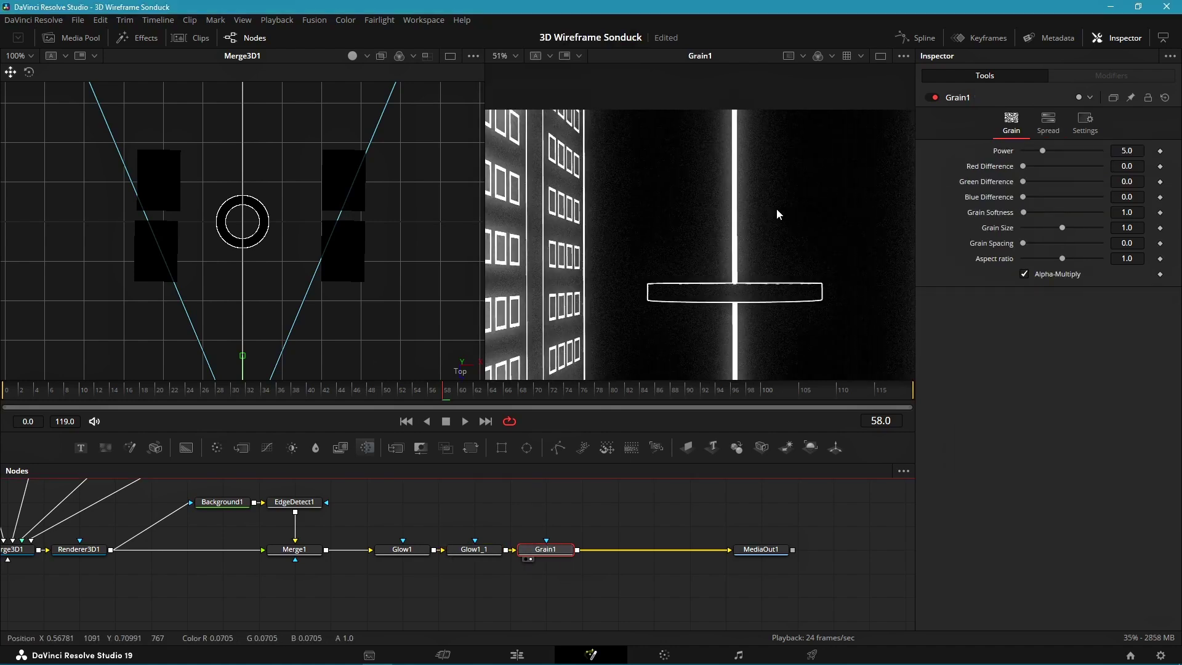
Add a Simple Tint node after Grain1, show it in the viewer and tint the image orange with red 1.0, green 0.50196, blue 0.0.
key("shift+space")
type("simple")
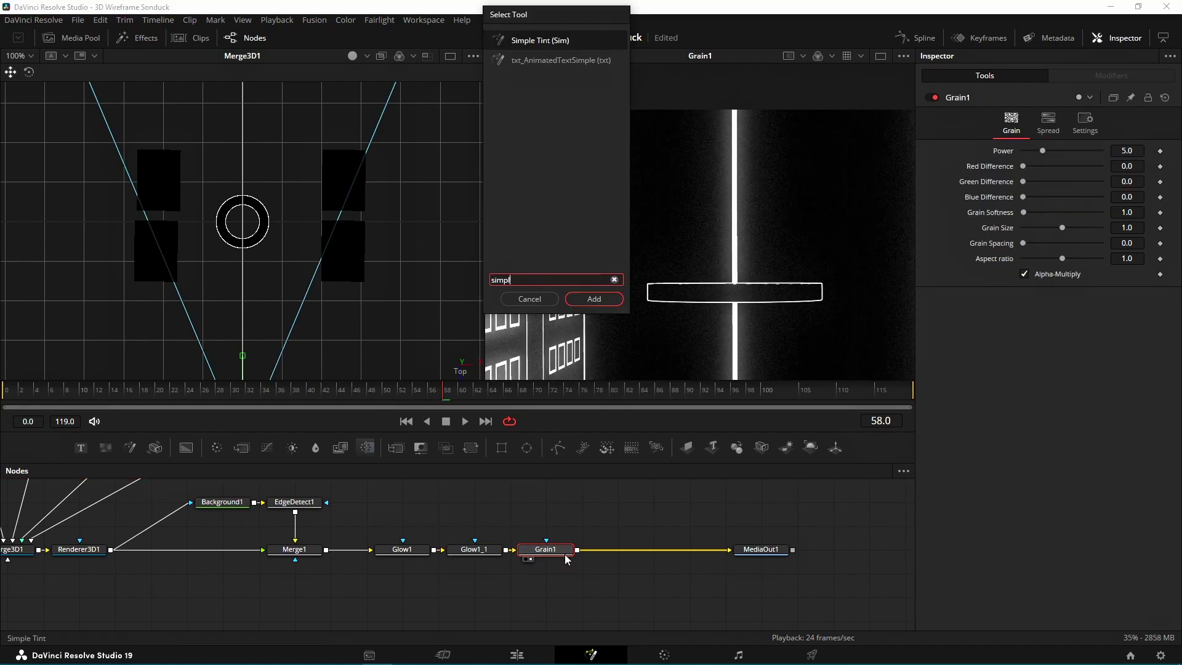
key("Return")
left_click(1048, 152)
left_click(696, 231)
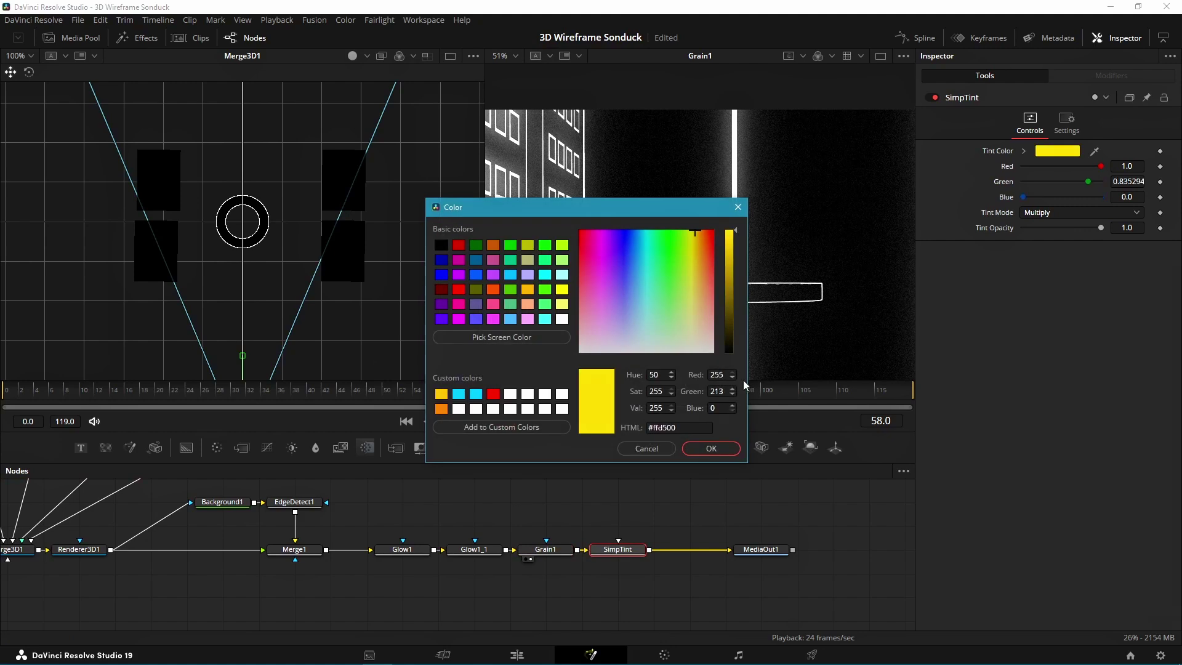
left_click(710, 449)
left_click_drag(619, 550, 677, 290)
left_click(1046, 154)
left_click(693, 231)
left_click(711, 448)
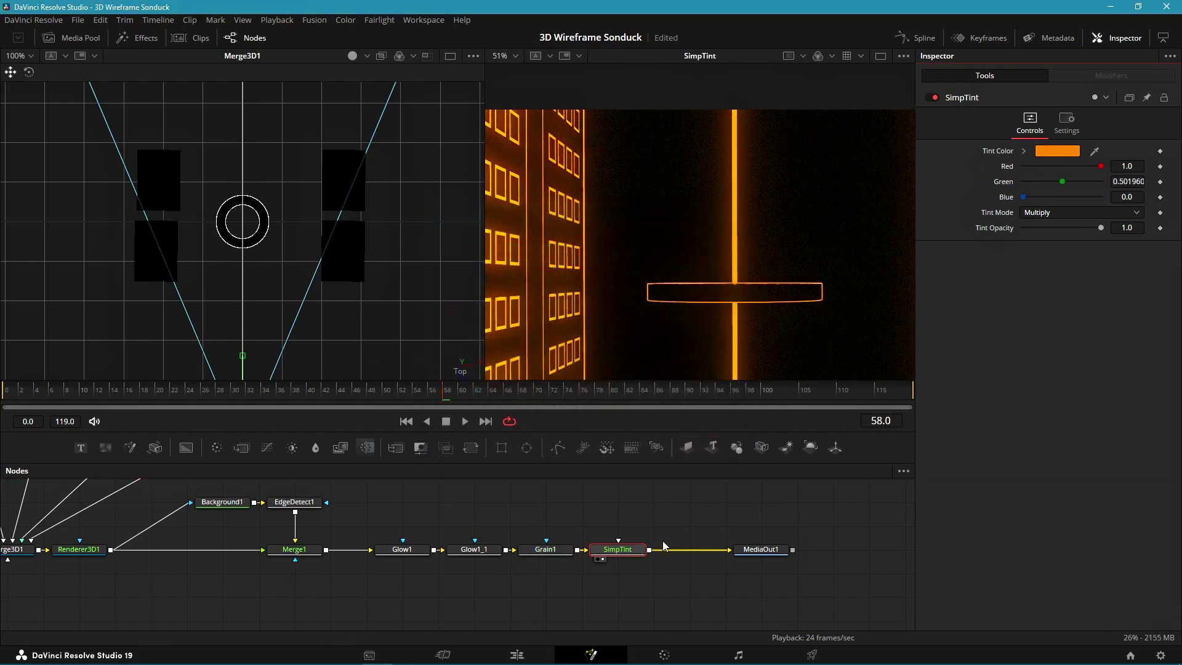
Add another Glow node after SimpTint, show it in the viewer and set its spread to 0.079.
key("shift+space")
type("glow")
key("Down")
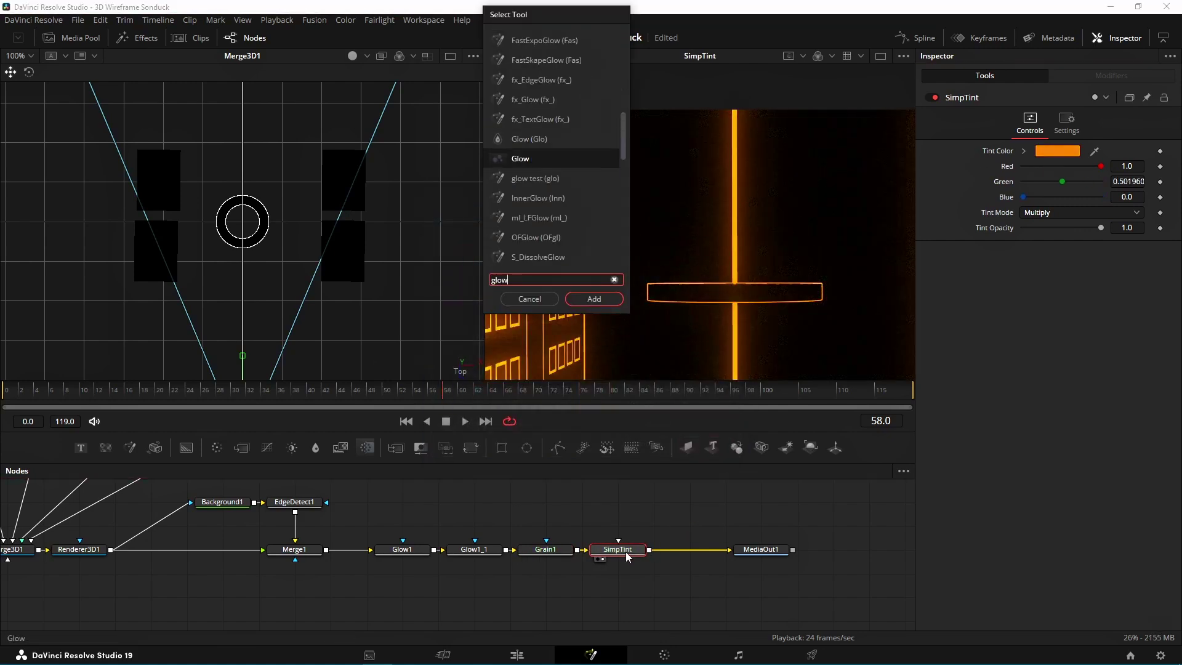
key("Return")
left_click_drag(1042, 234, 1026, 233)
scroll(760, 295, "down", 2)
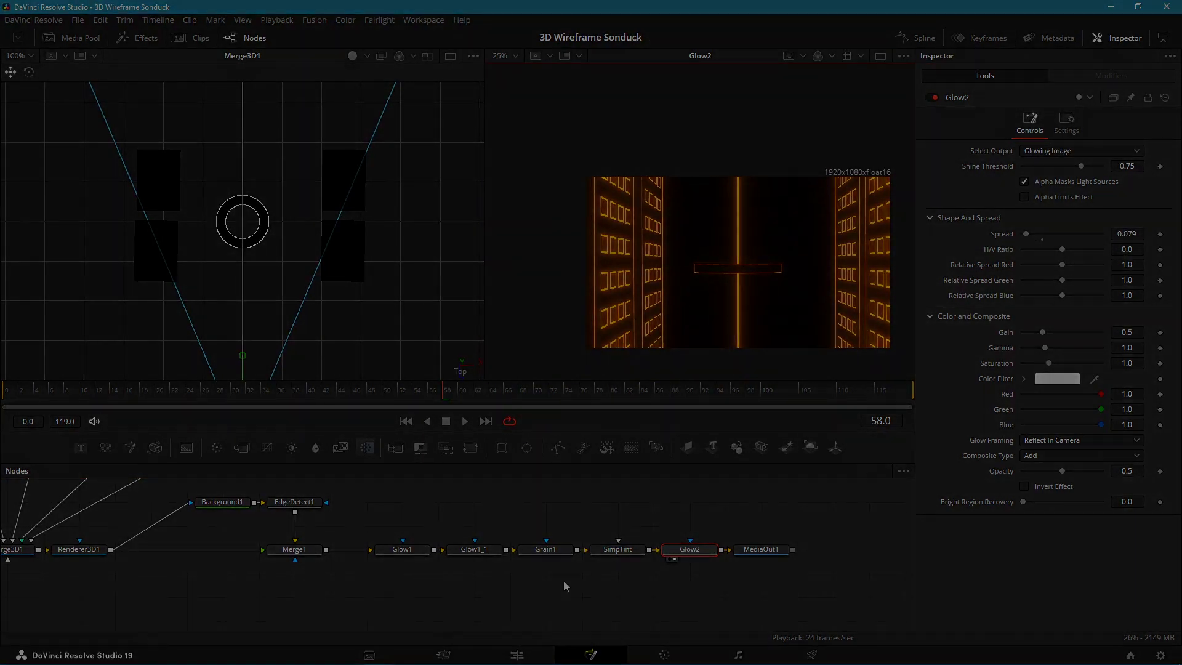